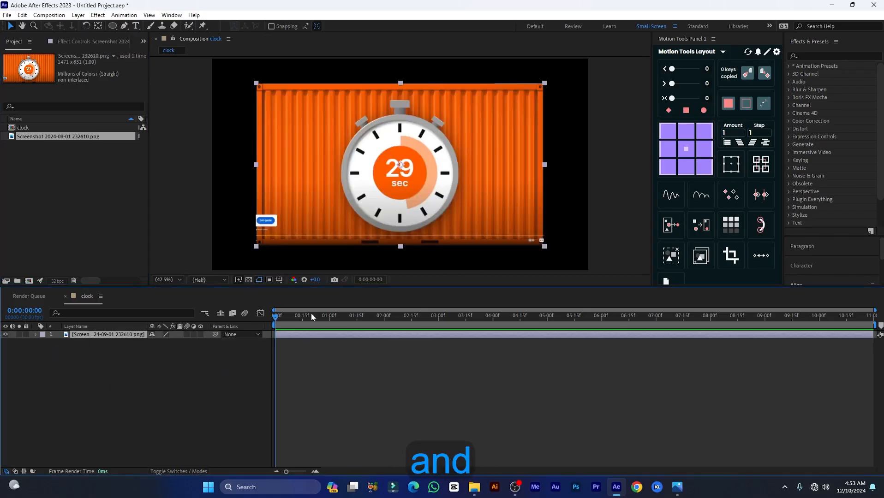
- Fit the stopwatch screenshot layer to the composition size and deselect it
right_click(391, 188)
mouse_move(434, 210)
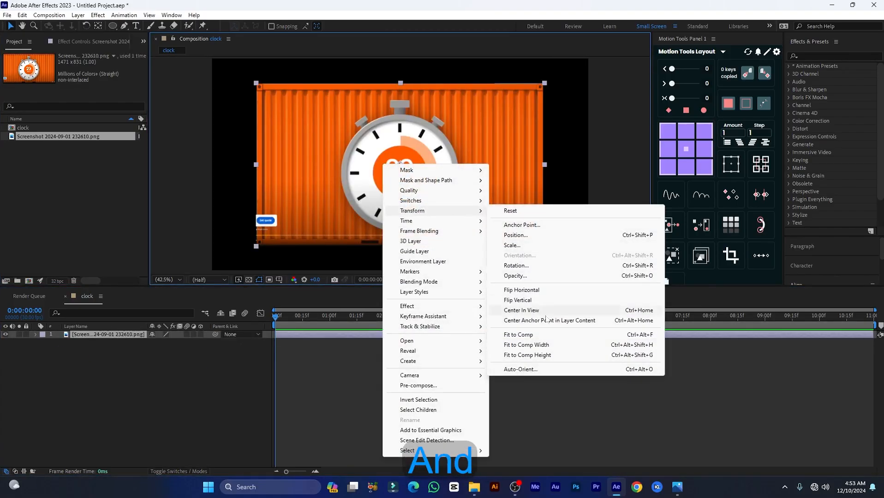
click(645, 336)
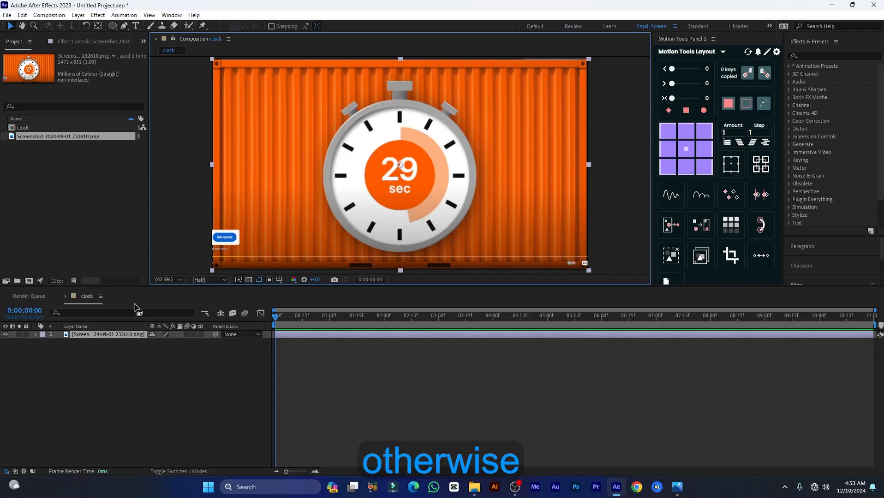
click(219, 363)
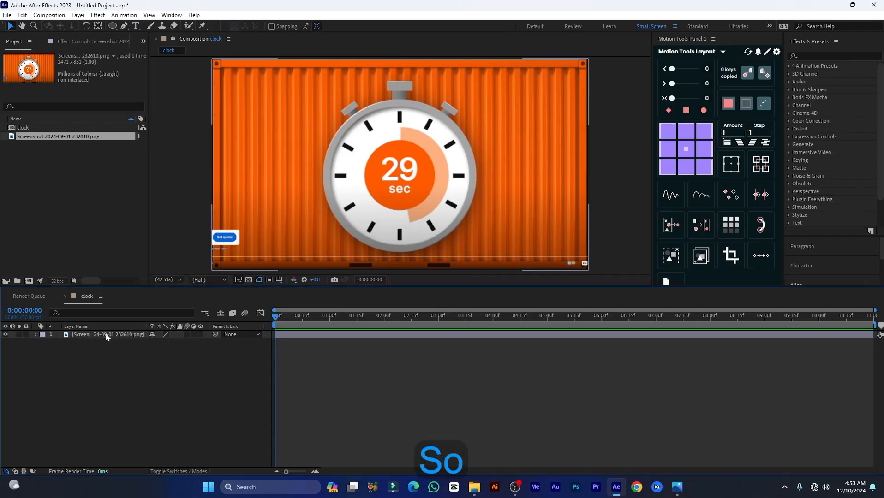
- Draw a white circle the size of the stopwatch with the Ellipse tool and move it over the stopwatch
drag(112, 28, 175, 45)
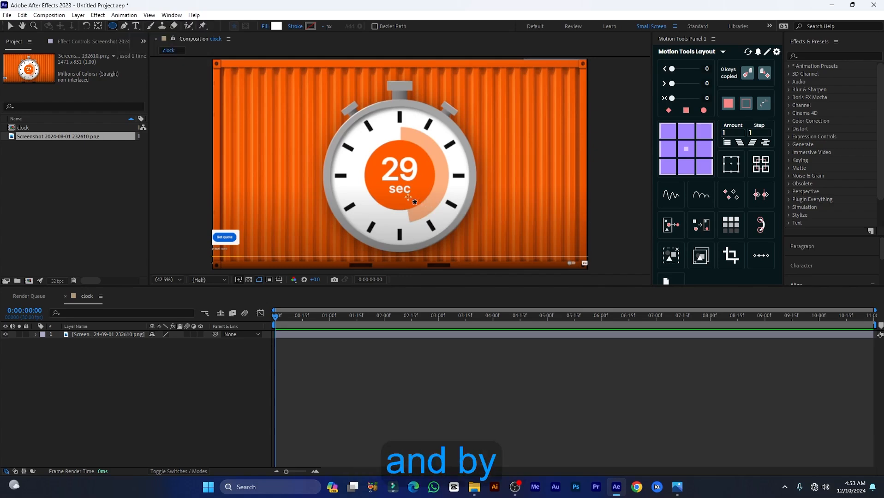
drag(399, 172, 477, 231)
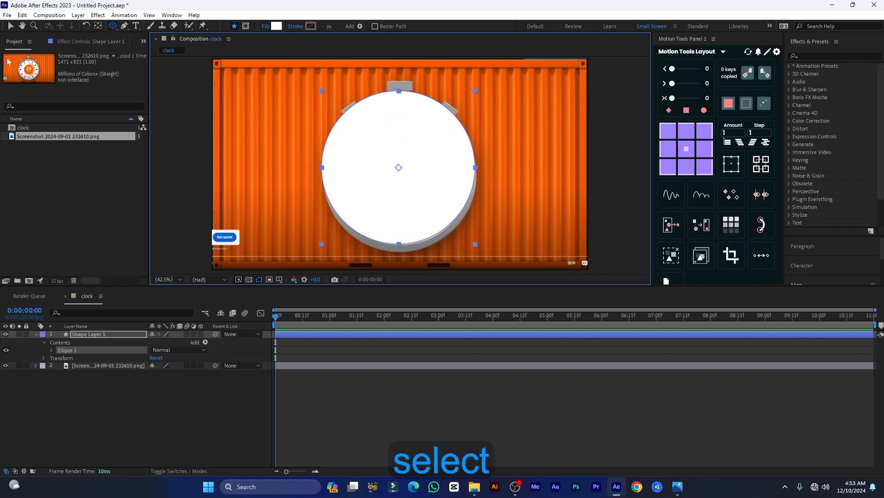
click(10, 26)
drag(388, 143, 389, 153)
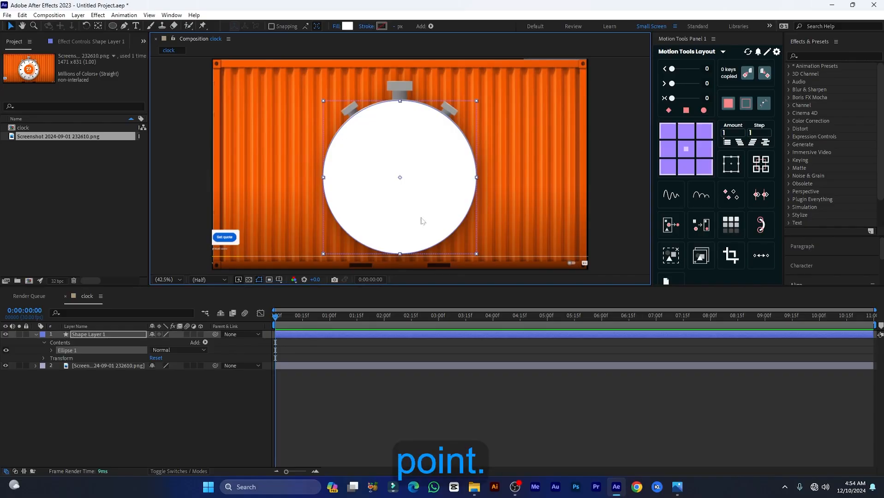
- Align the circle layer to the horizontal and vertical centre of the composition
scroll(849, 138, down, 2)
scroll(830, 270, down, 3)
scroll(830, 258, up, 3)
scroll(839, 222, up, 2)
click(826, 274)
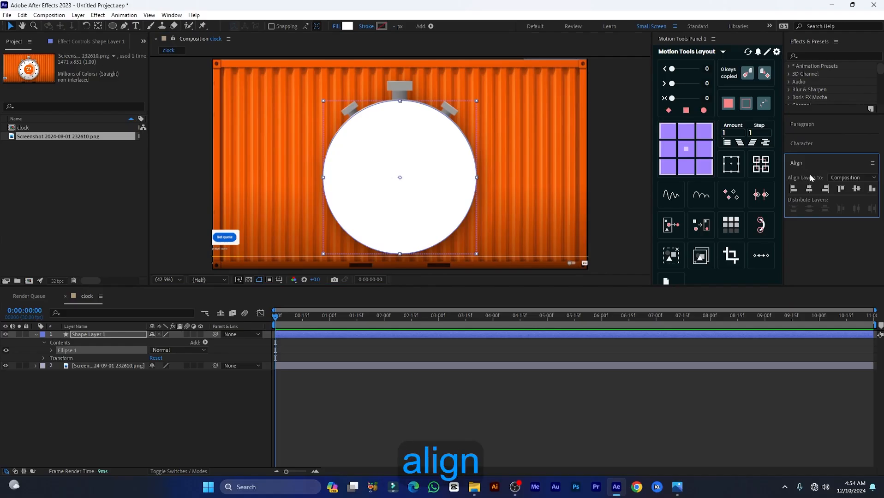
click(174, 16)
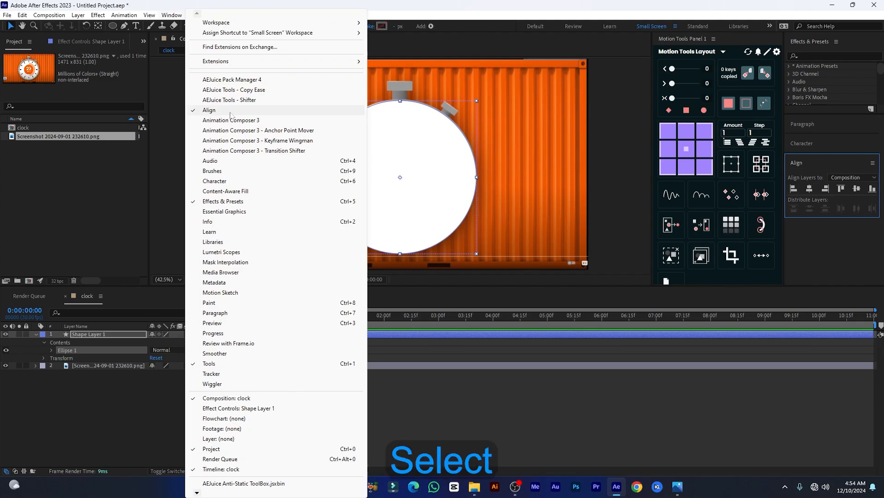
click(250, 112)
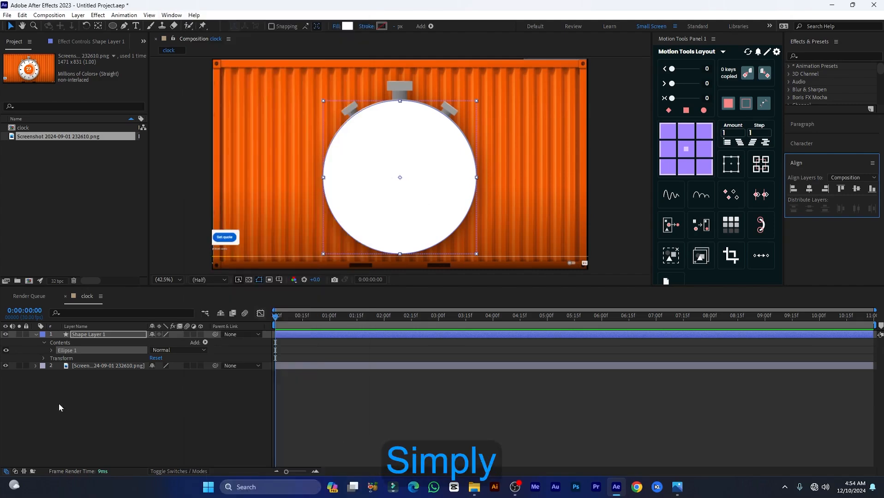
click(112, 335)
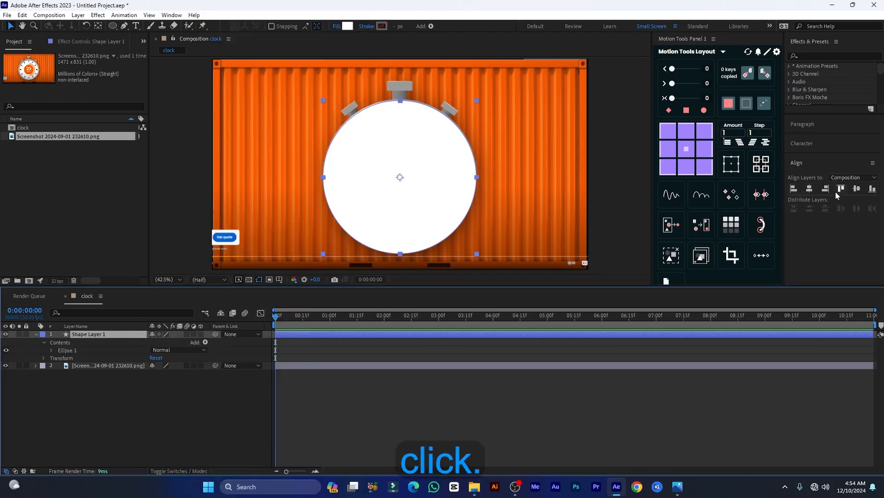
click(809, 188)
drag(477, 189, 477, 176)
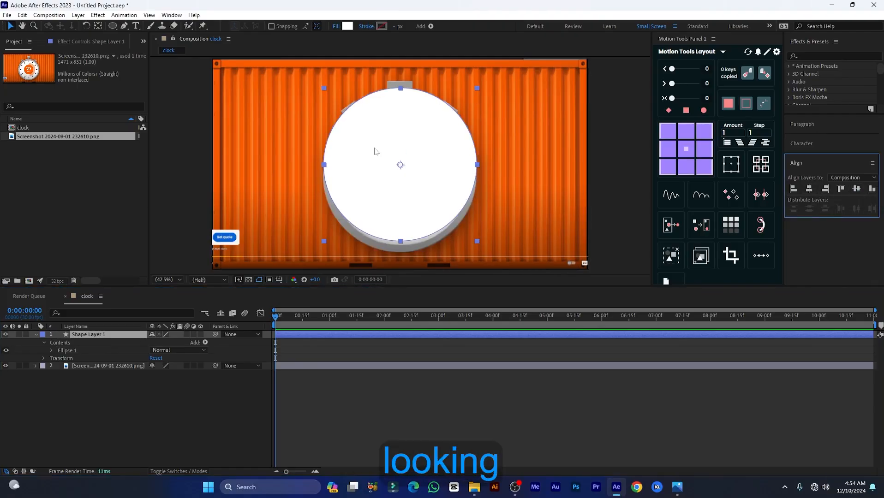
- Move the screenshot layer upward until its stopwatch sits directly behind the centred circle, then deselect it
click(111, 366)
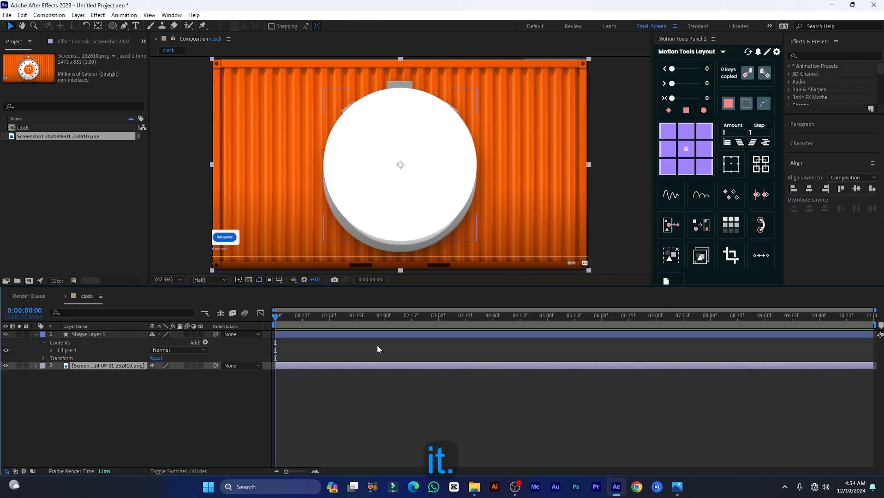
drag(493, 117, 491, 108)
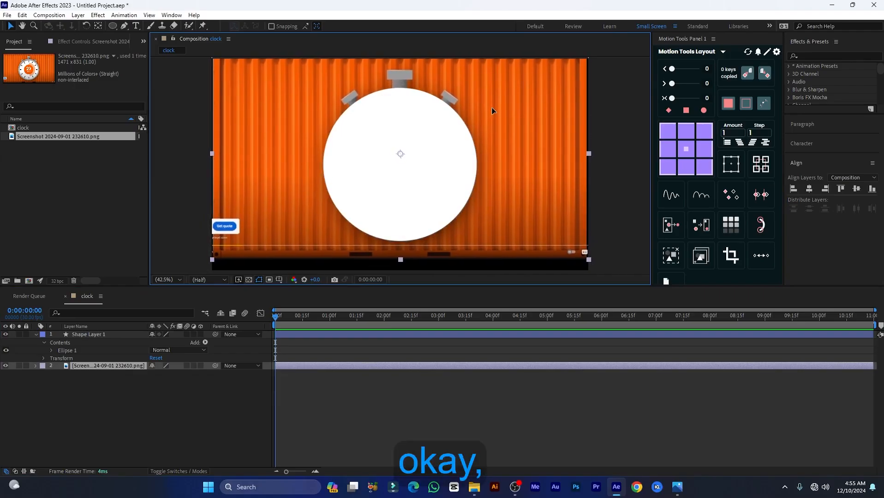
click(85, 441)
- Duplicate the circle's shape layer and hide the original, keeping the duplicate visible
click(101, 335)
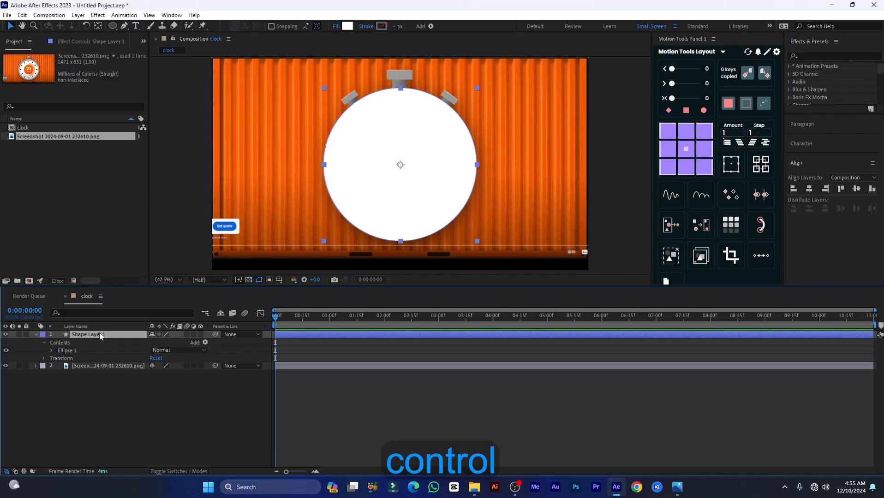
key(ctrl+d)
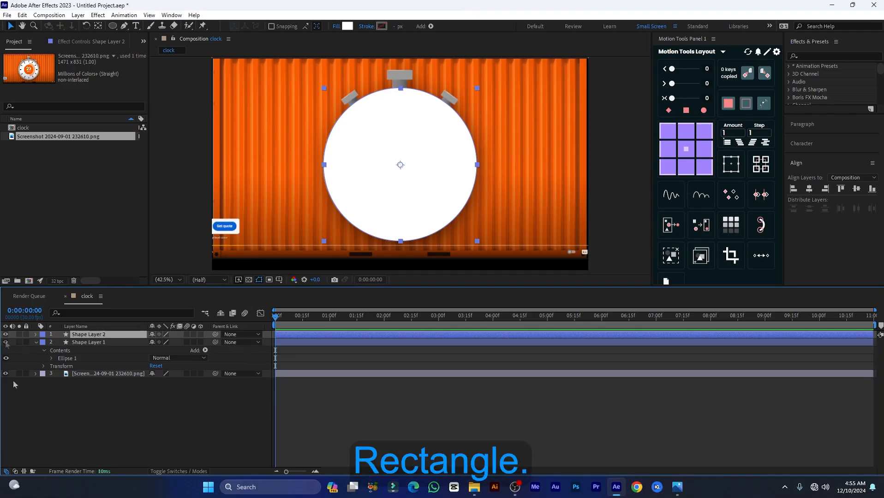
click(6, 335)
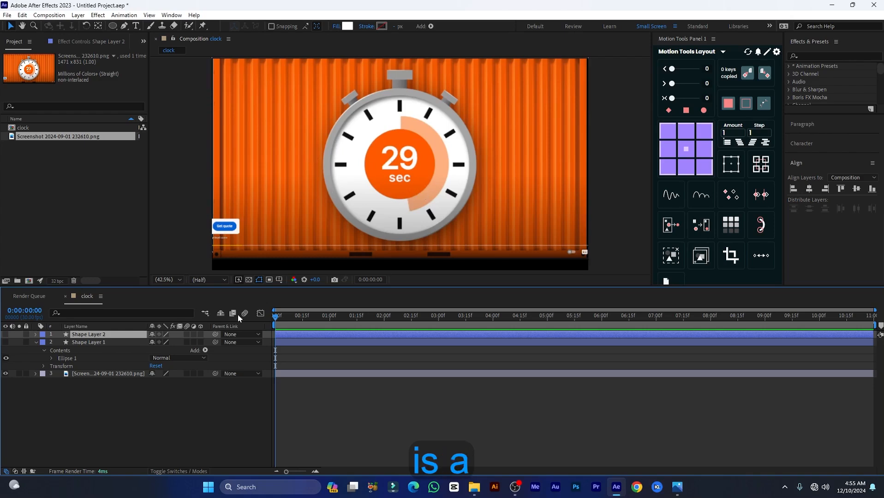
click(6, 335)
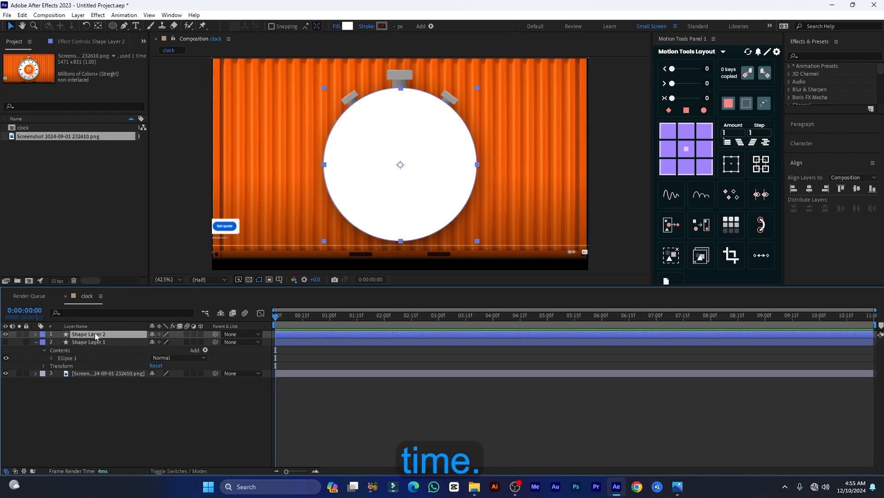
- Set the duplicate circle's fill to None
click(336, 26)
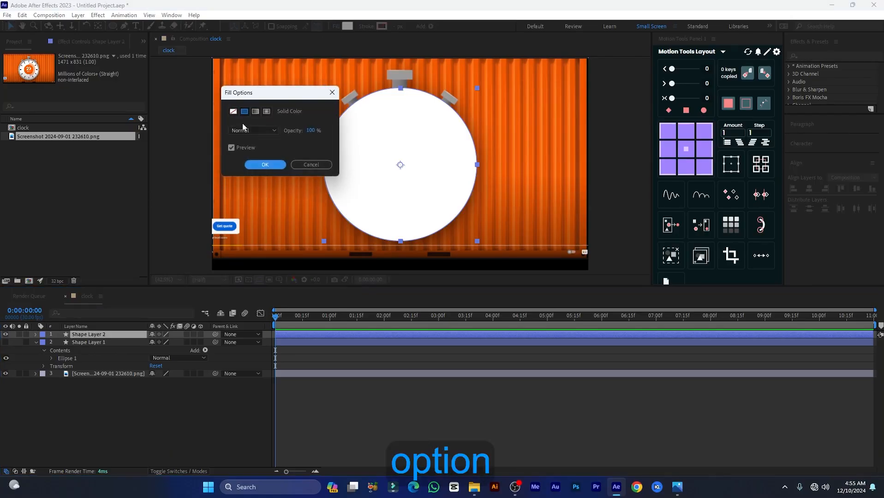
click(233, 111)
click(264, 165)
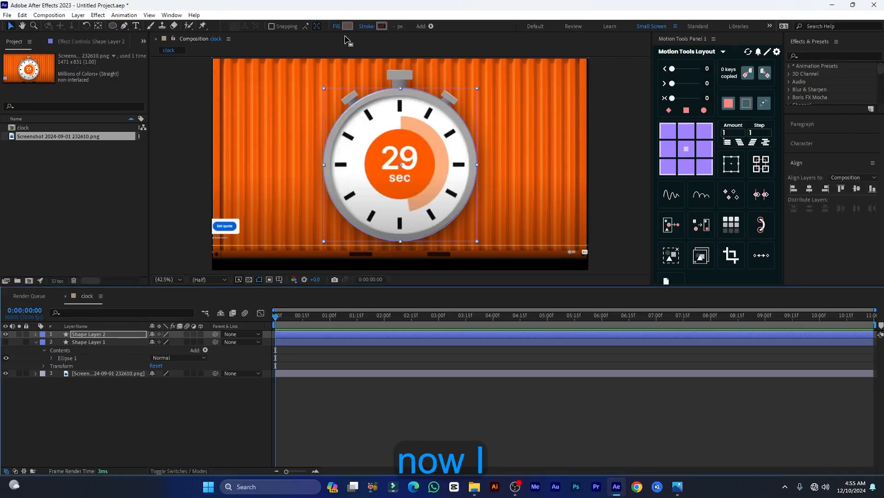
- Give the duplicate circle a solid-colour stroke, trying widths of 20 and 50 px before setting it to 45 px
click(368, 26)
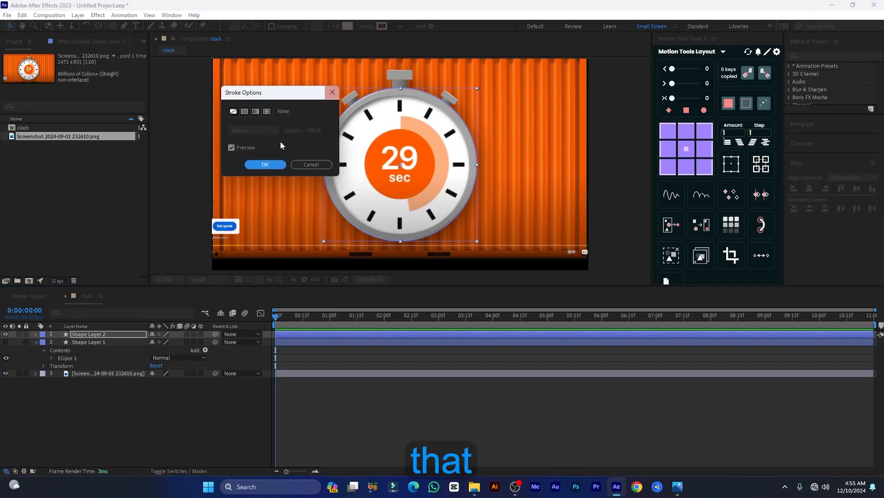
click(244, 111)
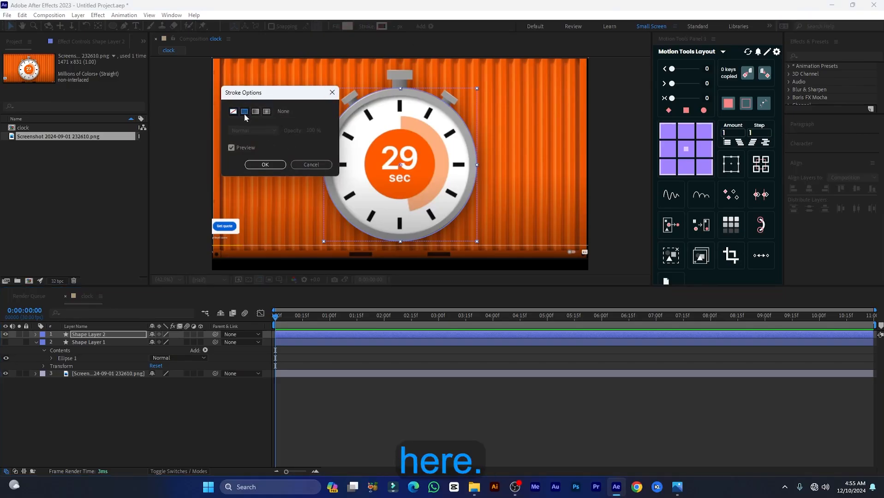
click(265, 164)
click(394, 26)
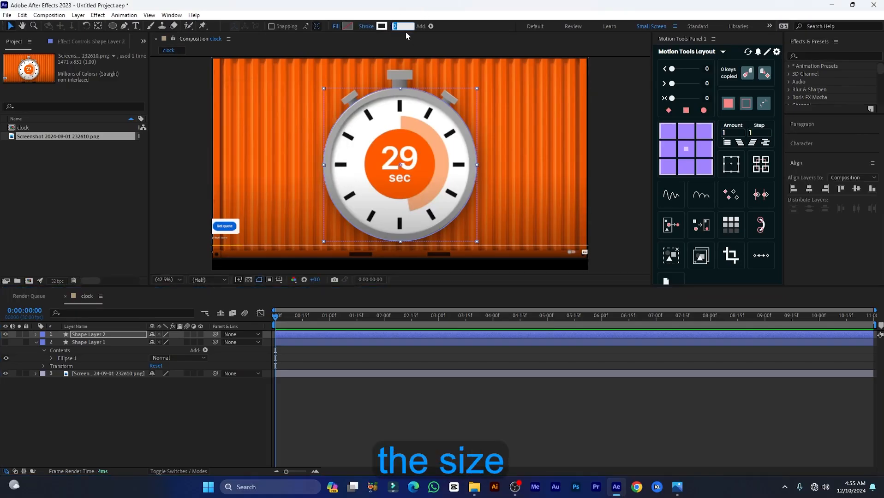
text(20)
key(Return)
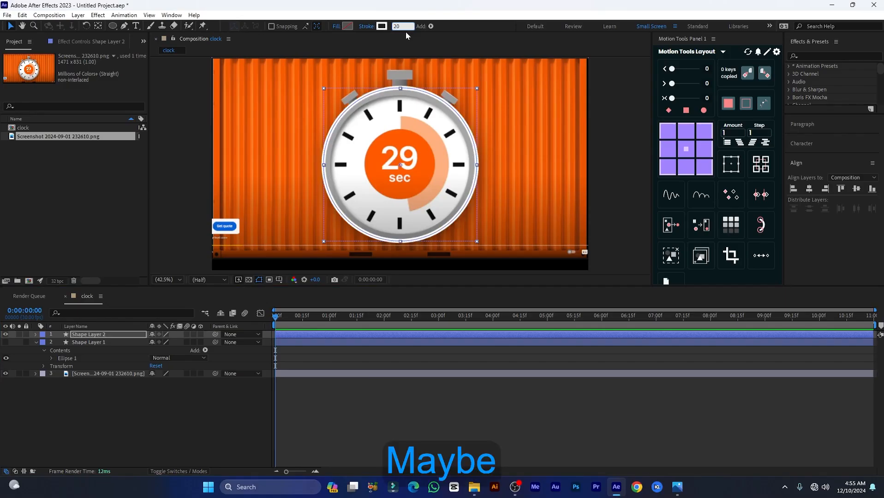
text(50)
key(Return)
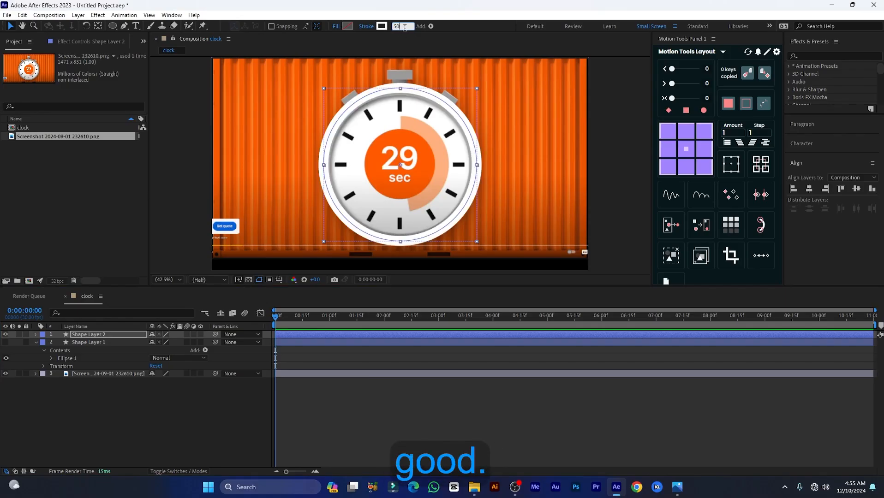
text(45)
key(Return)
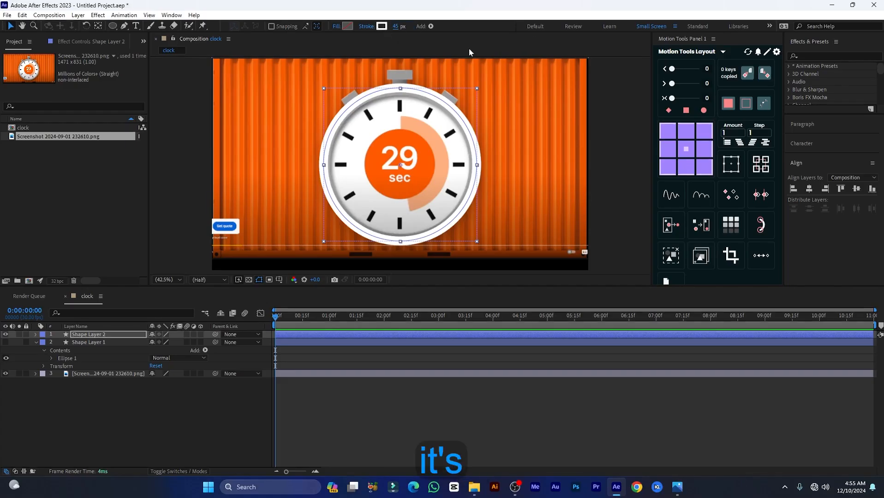
- Scale the stroked circle layer down to 96% so it matches the stopwatch's outer ring
click(91, 334)
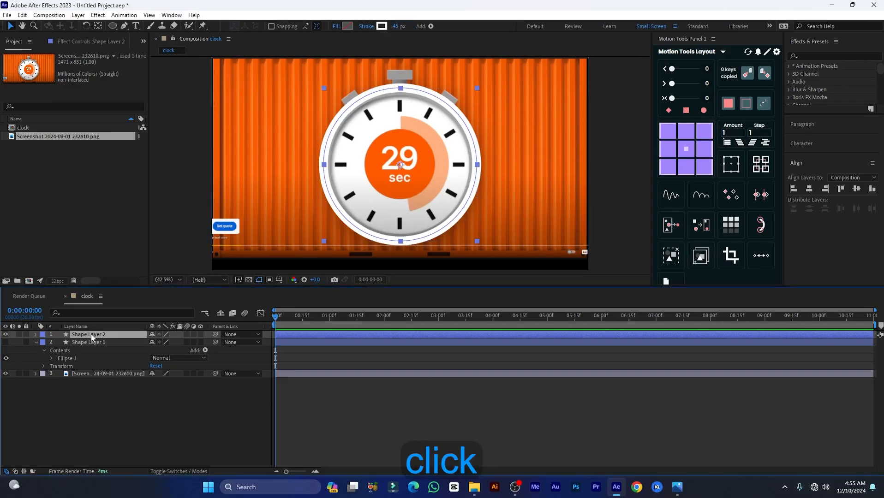
key(s)
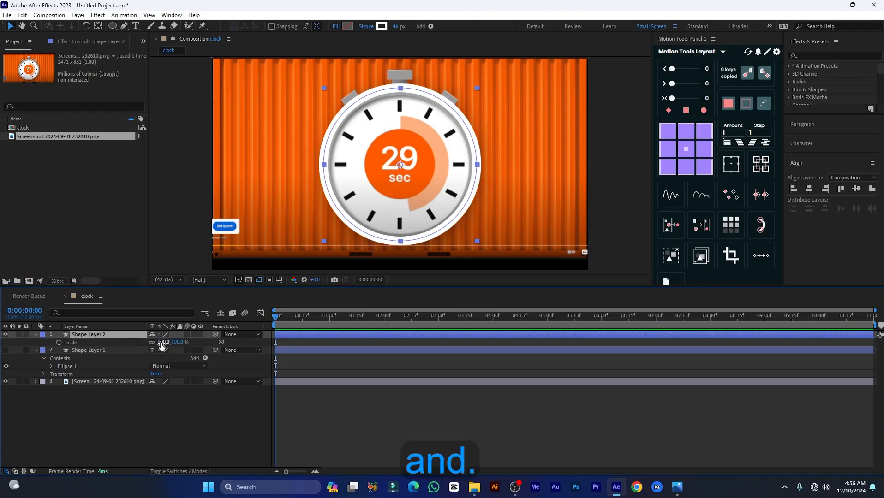
drag(162, 342, 71, 359)
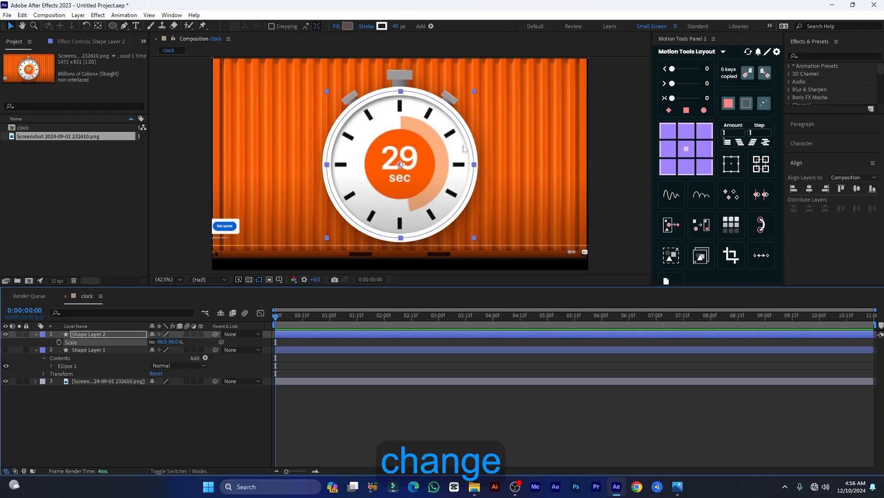
- Set the ring's stroke colour to grey 9B9B9A sampled from the stopwatch's top button, and deselect the layer
click(381, 26)
click(60, 229)
click(246, 204)
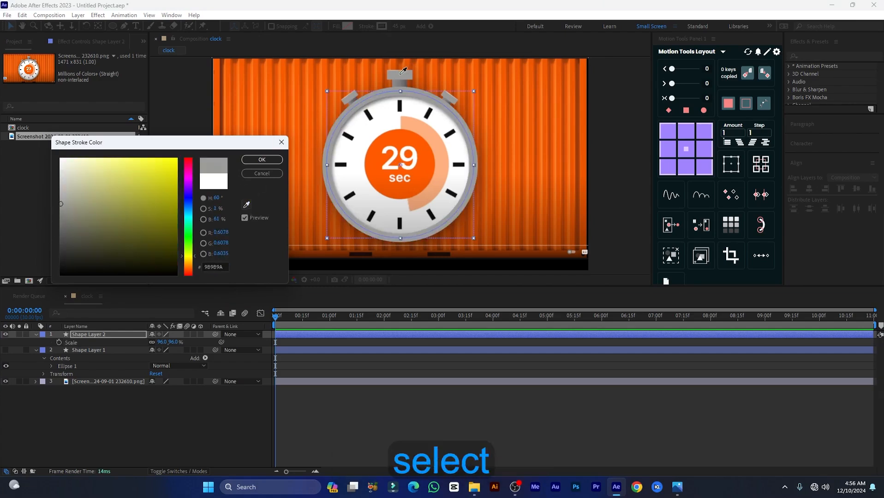
click(401, 74)
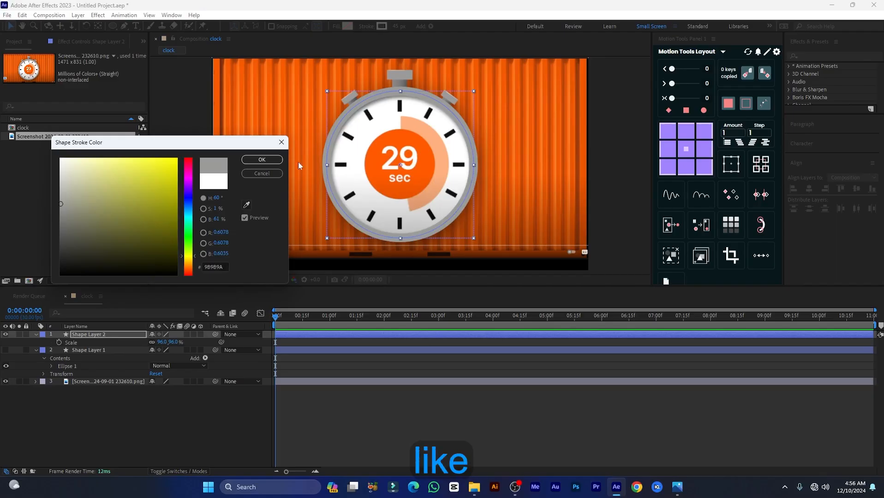
click(262, 159)
key(F2)
- Draw a rectangle with the Rectangle tool over the neck beneath the stopwatch's top button
scroll(444, 95, up, 1)
scroll(444, 98, up, 3)
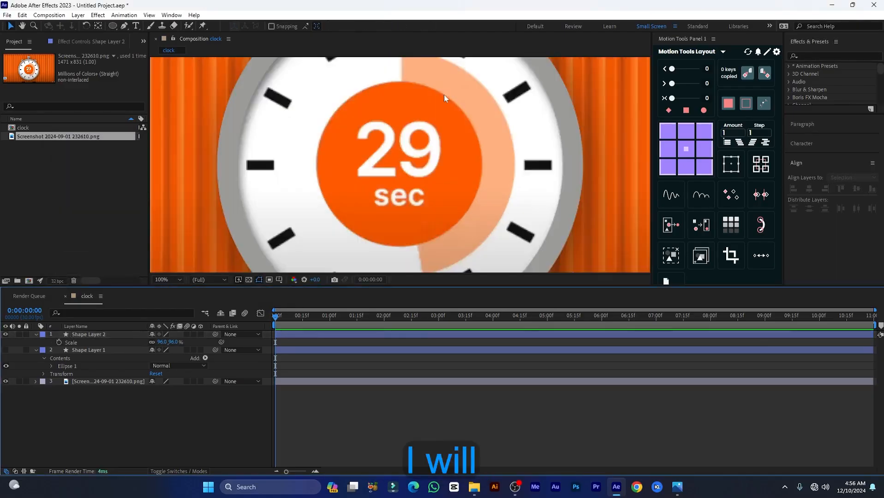
scroll(423, 98, down, 3)
scroll(392, 110, up, 3)
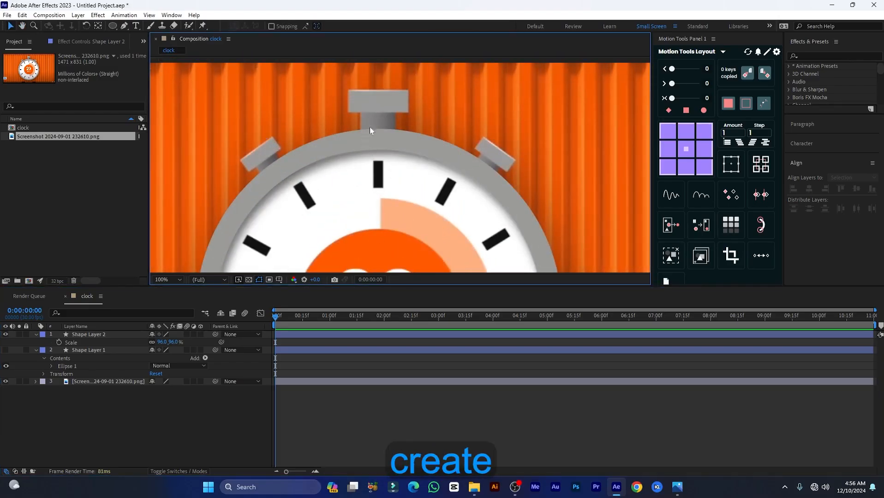
click(113, 26)
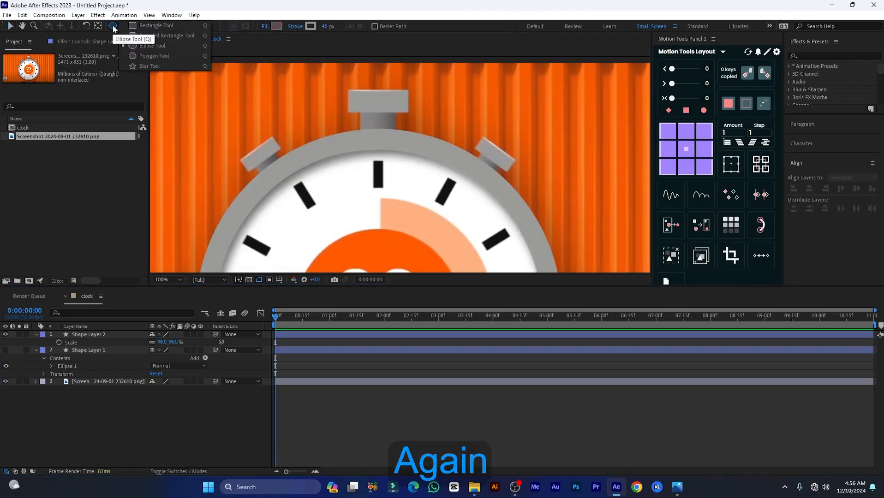
click(143, 26)
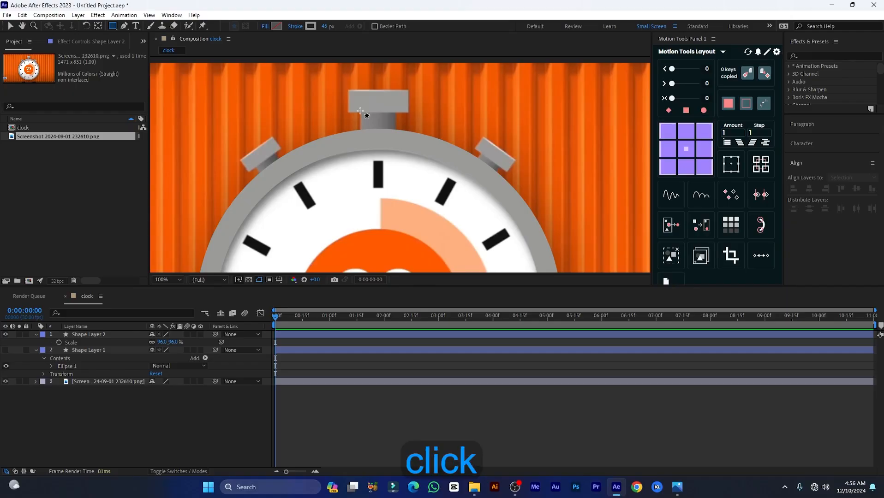
mouse_move(359, 111)
mouse_down()
mouse_move(378, 129)
mouse_move(400, 131)
mouse_move(391, 133)
mouse_up()
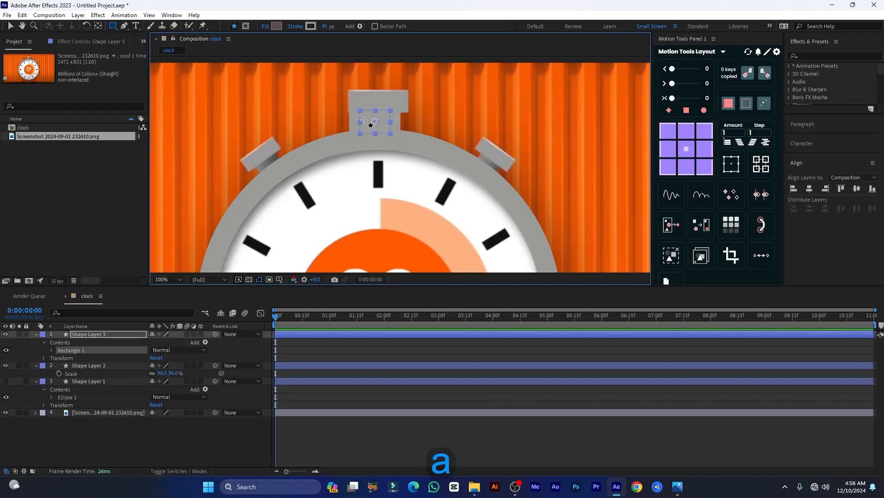
- Give the neck rectangle a solid-colour fill and set its stroke to none
click(266, 27)
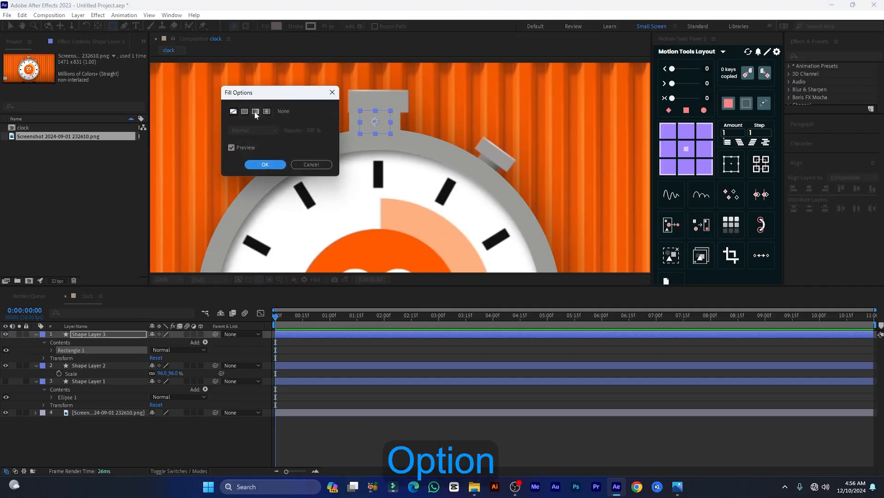
click(244, 112)
click(265, 165)
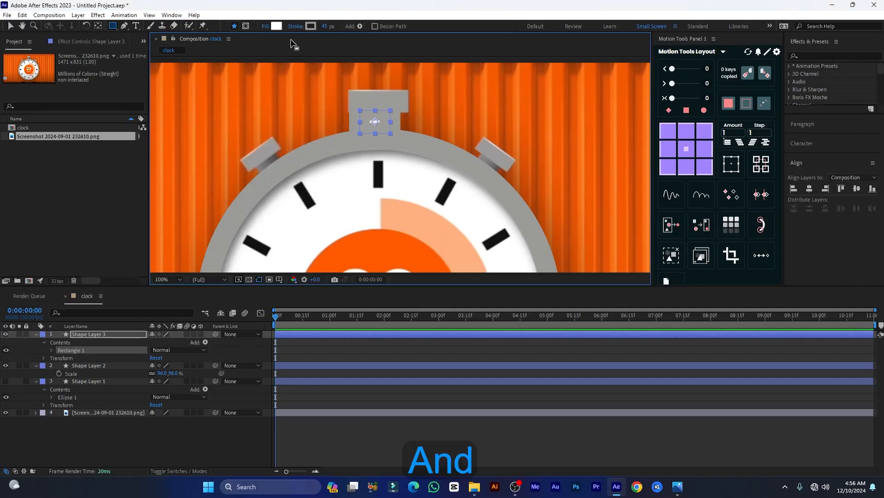
click(295, 26)
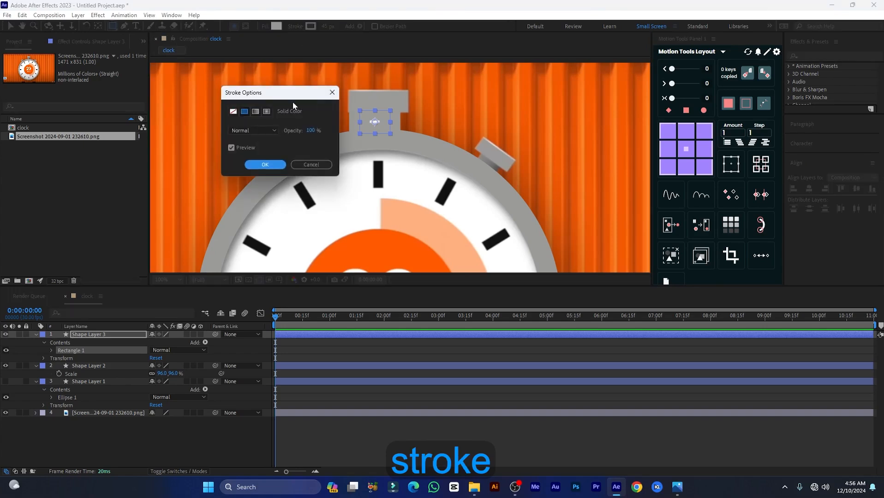
click(233, 111)
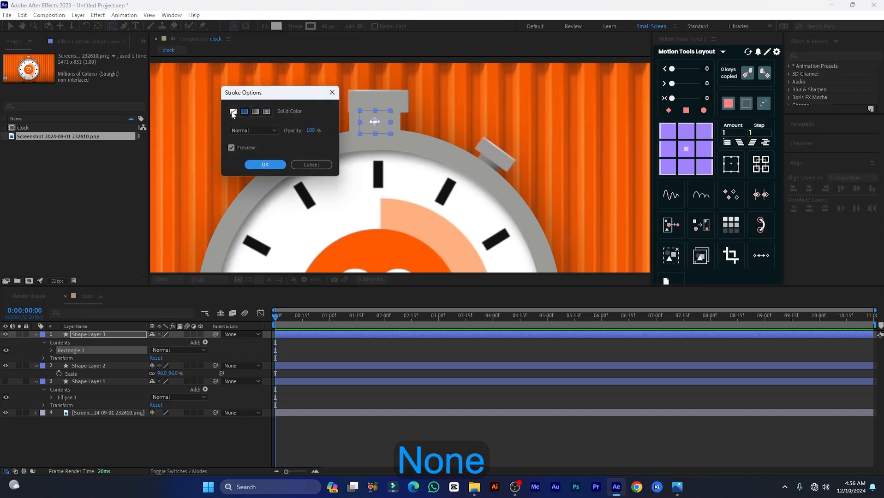
click(264, 164)
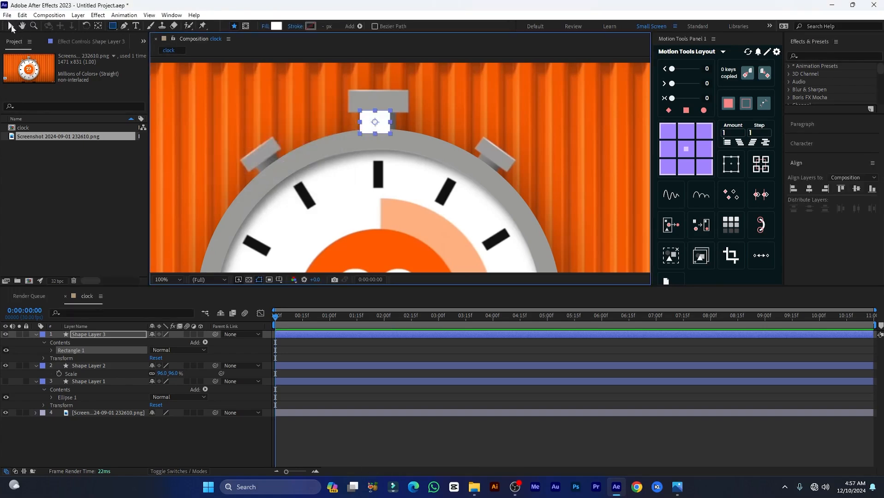
- Shift the rectangle onto the centre of the neck and set its fill to grey 9B9B9A sampled from the stopwatch
click(10, 26)
drag(374, 122, 378, 123)
click(348, 26)
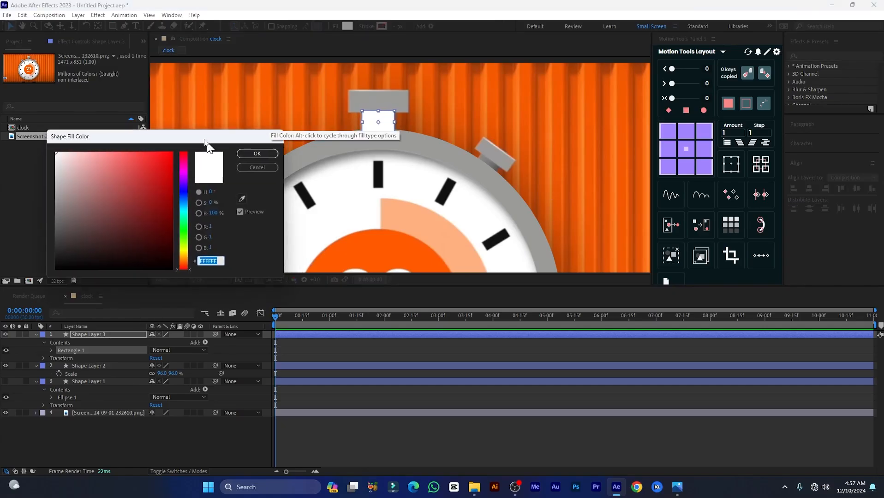
click(203, 165)
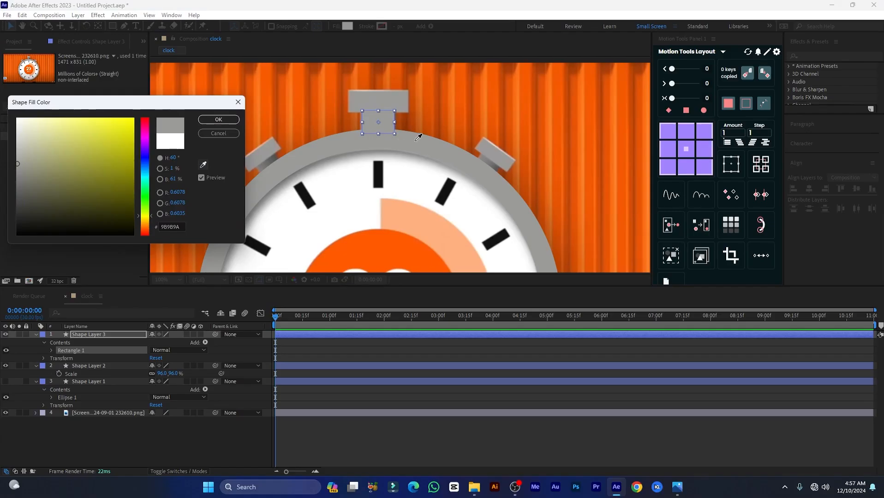
click(391, 107)
click(218, 120)
- Move the rectangle's layer beneath the ring layer, and rename the ring layer stroke
click(35, 335)
drag(90, 339, 89, 351)
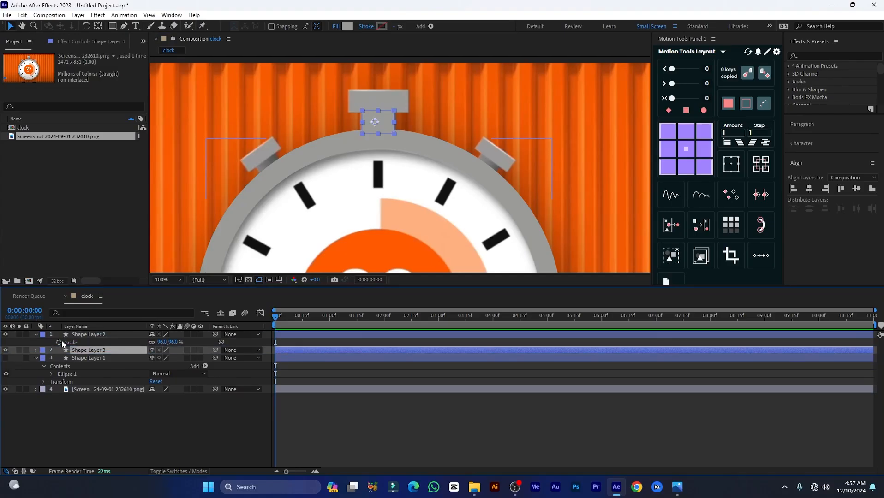
click(96, 337)
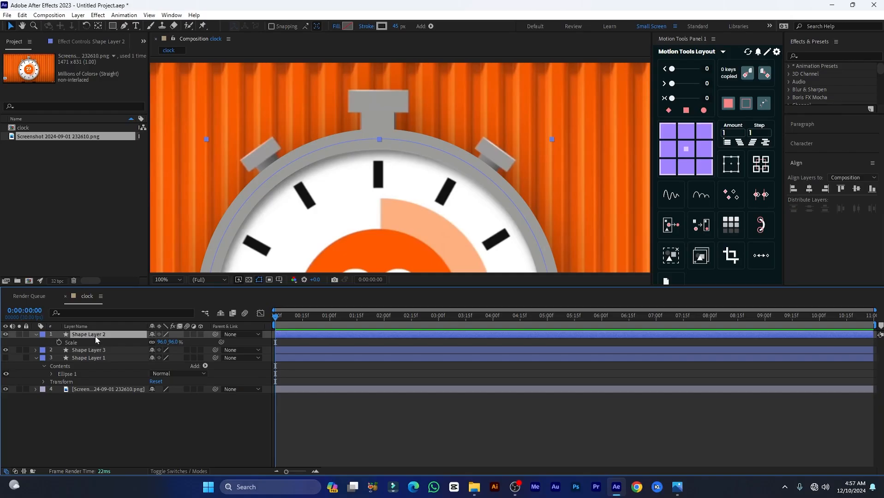
key(Return)
key(Return)
key(Return)
text(stroke)
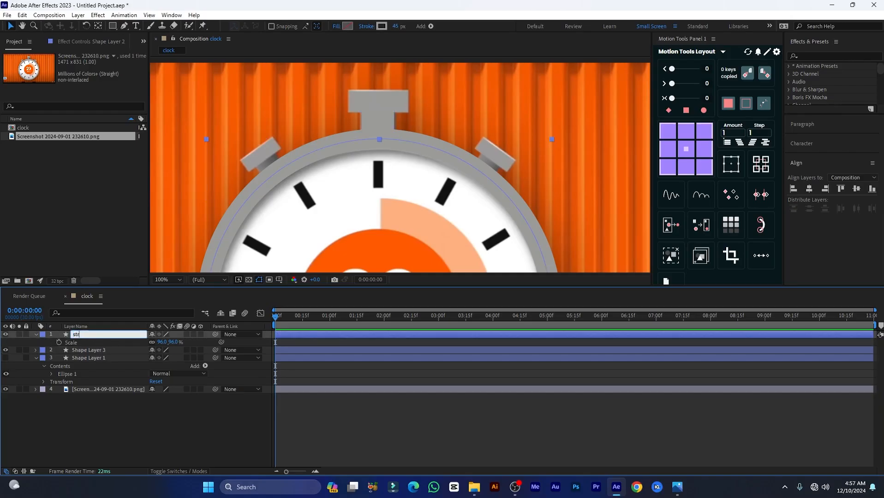
key(Return)
click(36, 334)
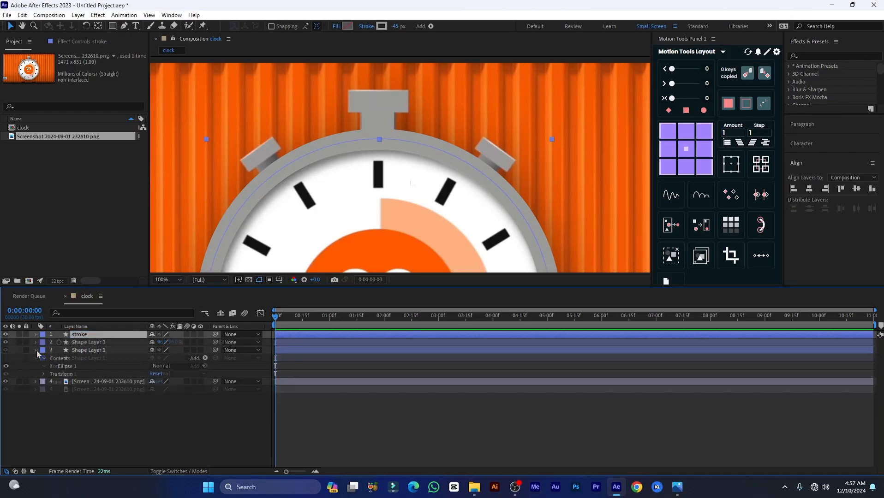
click(36, 350)
- Rename the neck rectangle's layer button
click(85, 343)
key(Return)
text(button)
key(Return)
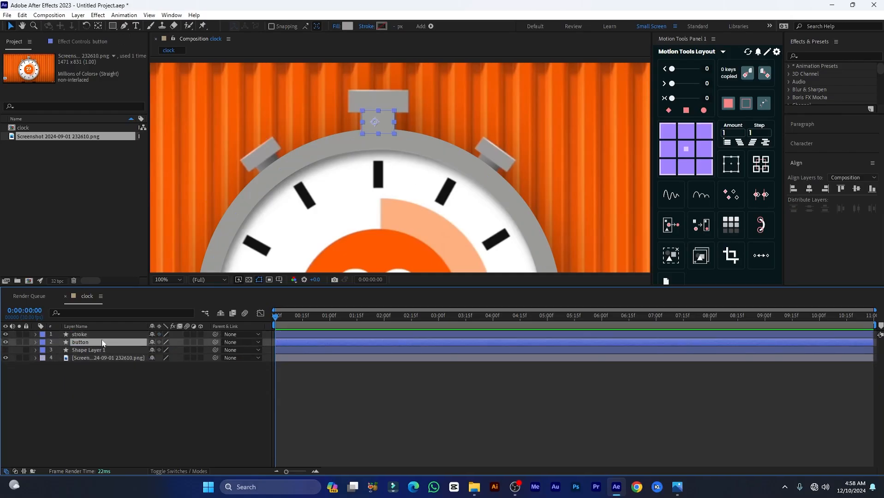
- Duplicate the button layer and fit the copy over the wide cap of the stopwatch's top button, leaving all layers deselected
key(ctrl+d)
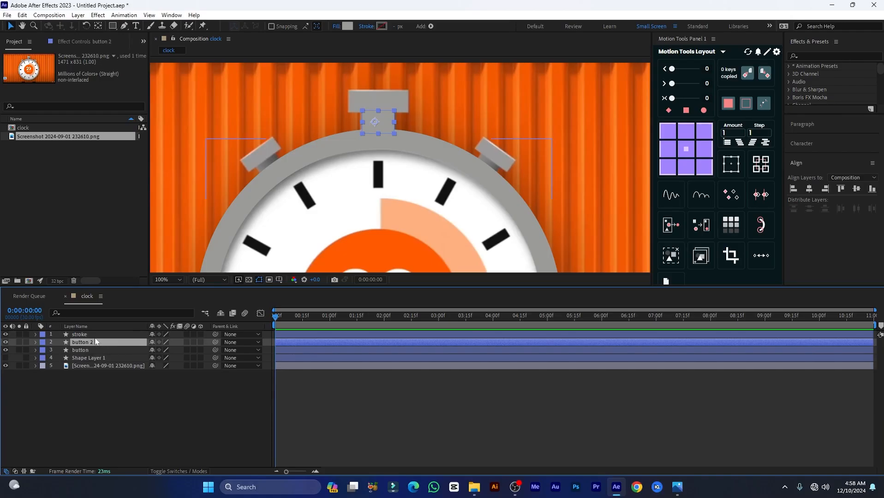
drag(381, 119, 410, 102)
click(244, 389)
- Draw a small rectangle over the neck of the stopwatch's right side button and rotate its layer to 36°
click(112, 27)
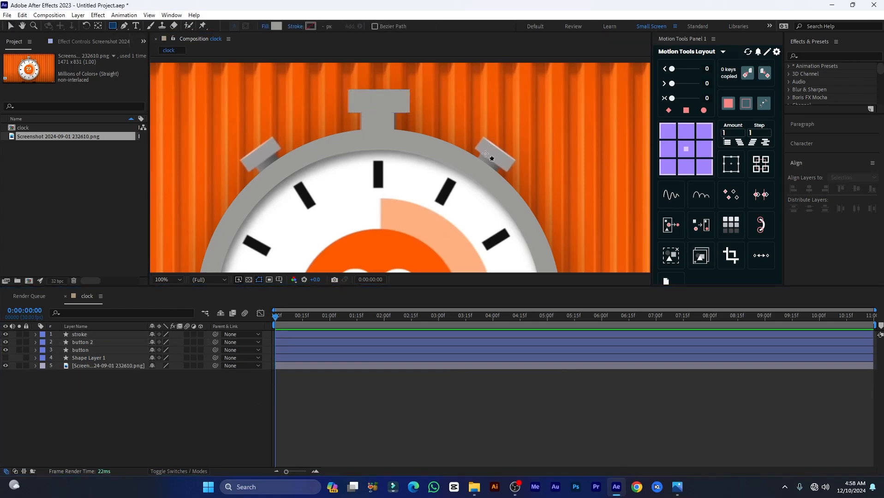
drag(483, 152, 503, 170)
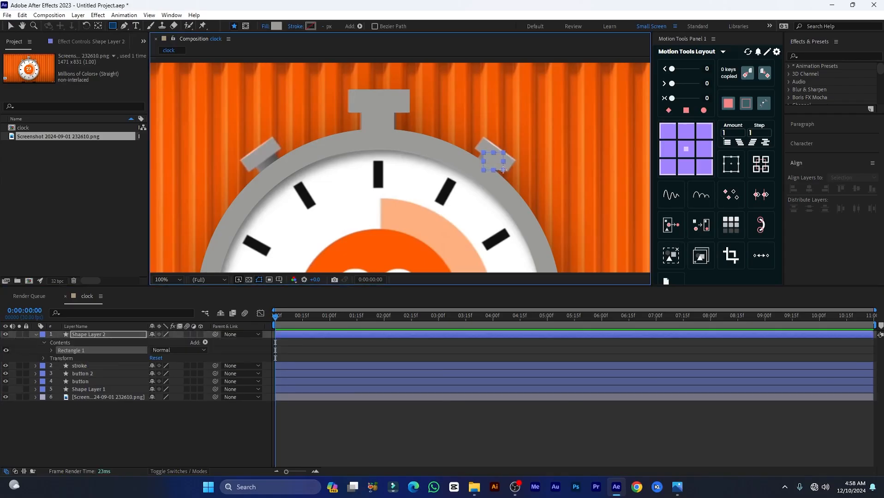
click(105, 336)
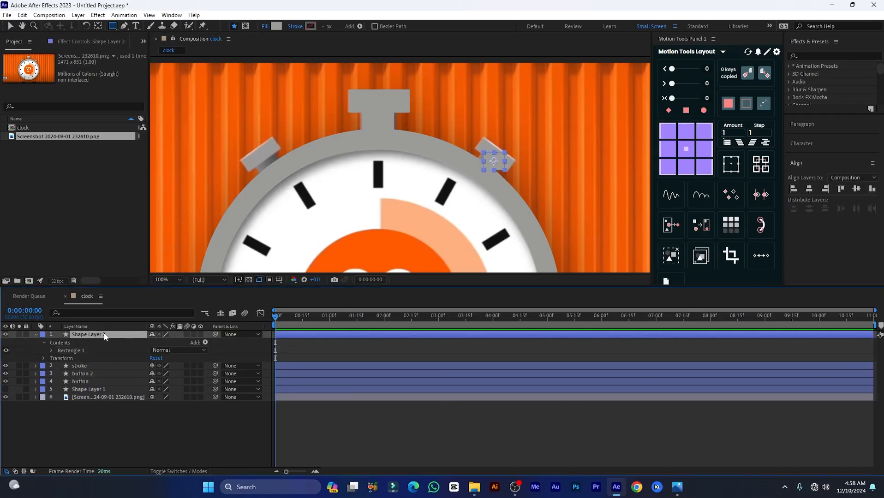
key(r)
drag(159, 342, 178, 343)
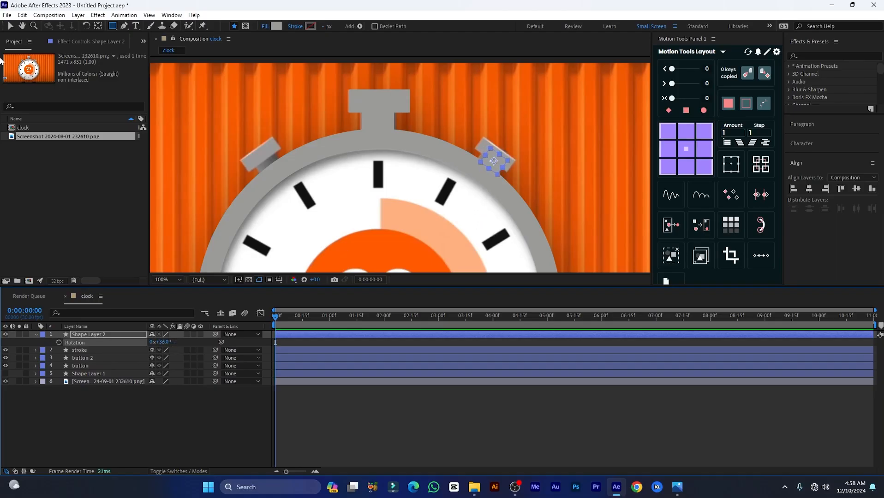
- Move the rotated rectangle so it lines up with the neck of the right side button
click(10, 26)
drag(493, 168, 490, 166)
click(35, 335)
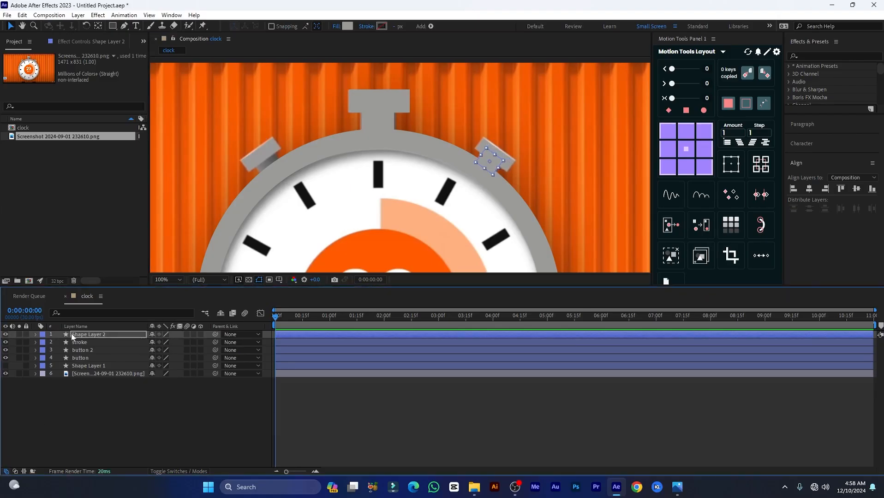
- Rename the rotated rectangle's layer little button and place it below the stroke layer
click(82, 336)
key(Return)
text(buttonlittle)
key(Return)
drag(97, 336, 90, 344)
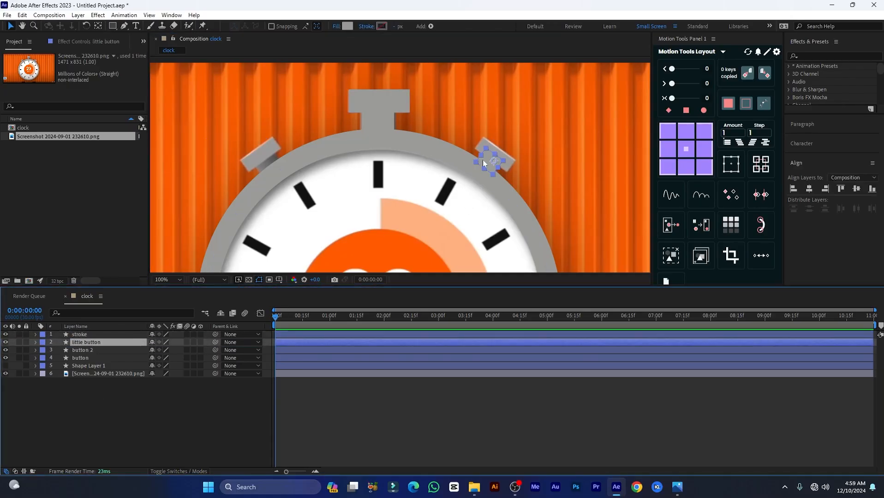
- Duplicate the little button layer and move and widen the copy to cover the right side button's cap
key(ctrl+d)
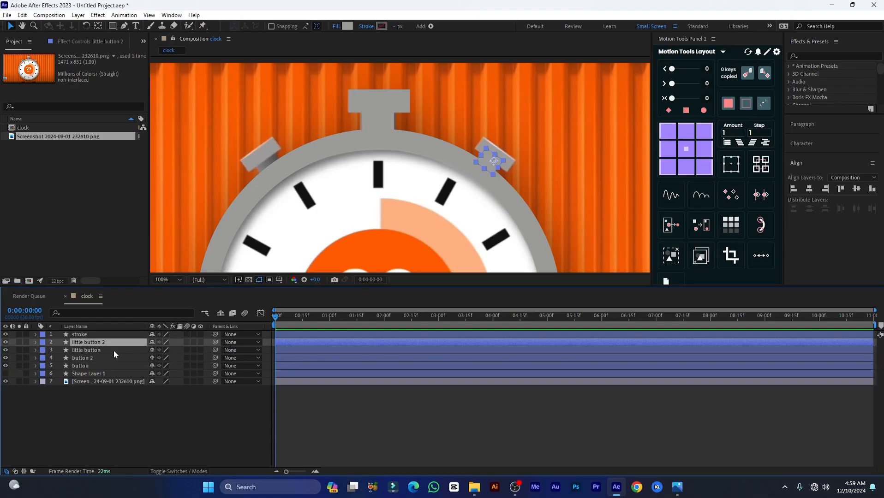
drag(493, 154, 491, 158)
scroll(526, 161, up, 1)
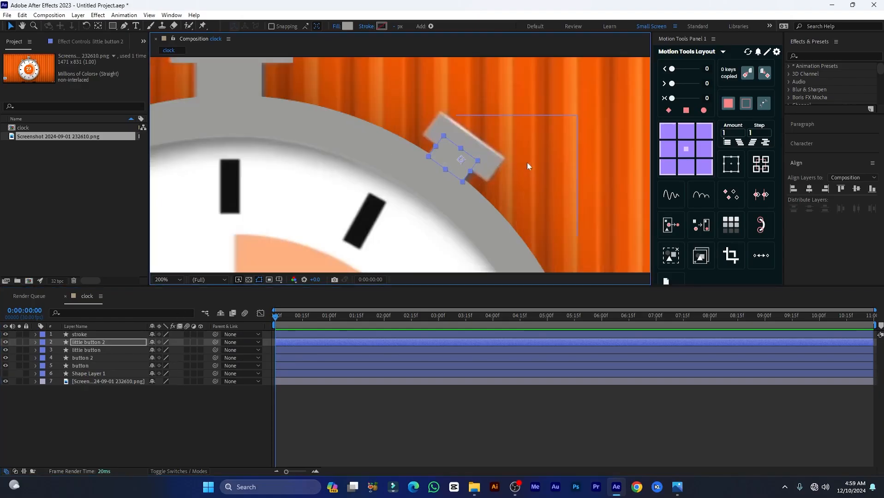
drag(454, 153, 493, 166)
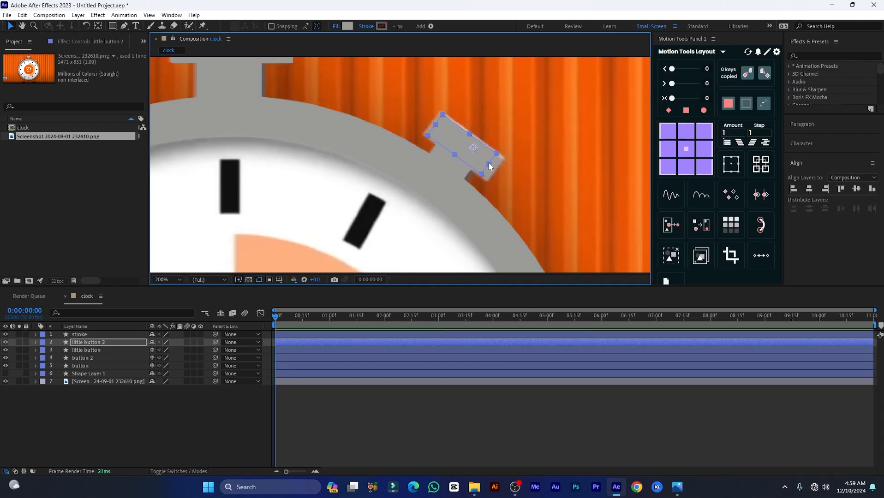
scroll(521, 203, down, 2)
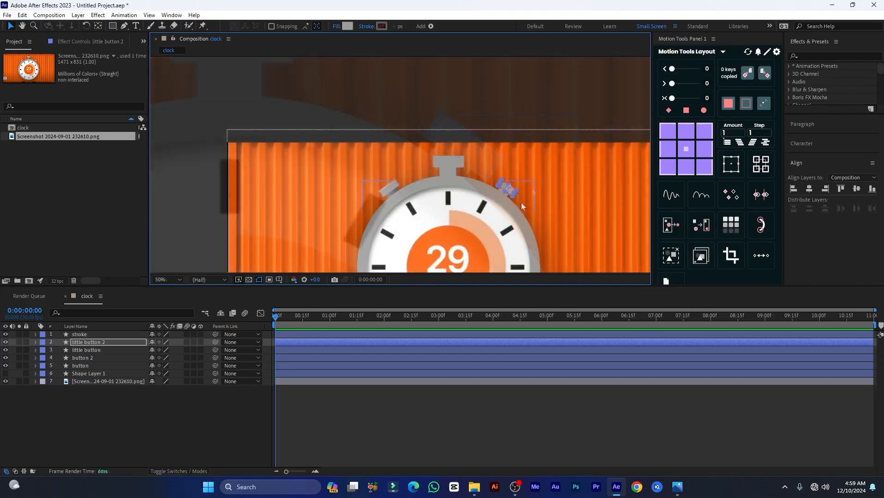
- Duplicate both little button layers and move the neck copy over to the neck of the left side button
click(96, 350)
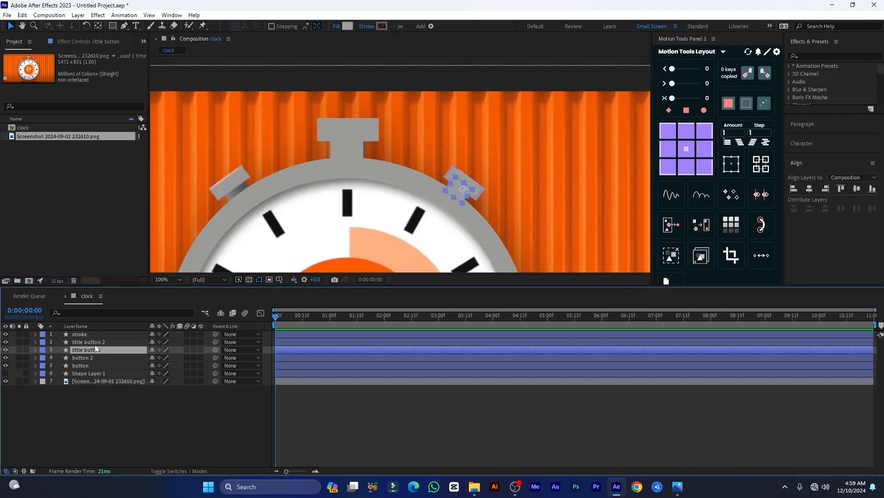
ctrl+click(94, 342)
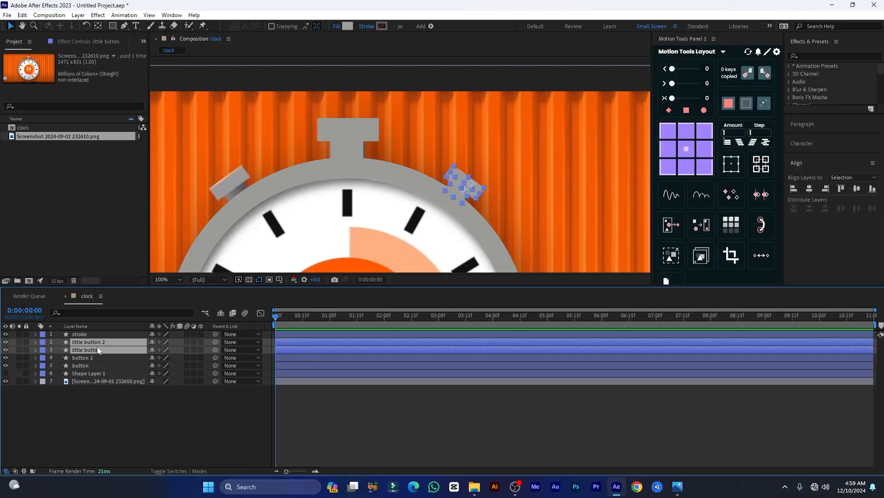
key(ctrl+d)
drag(122, 359, 98, 350)
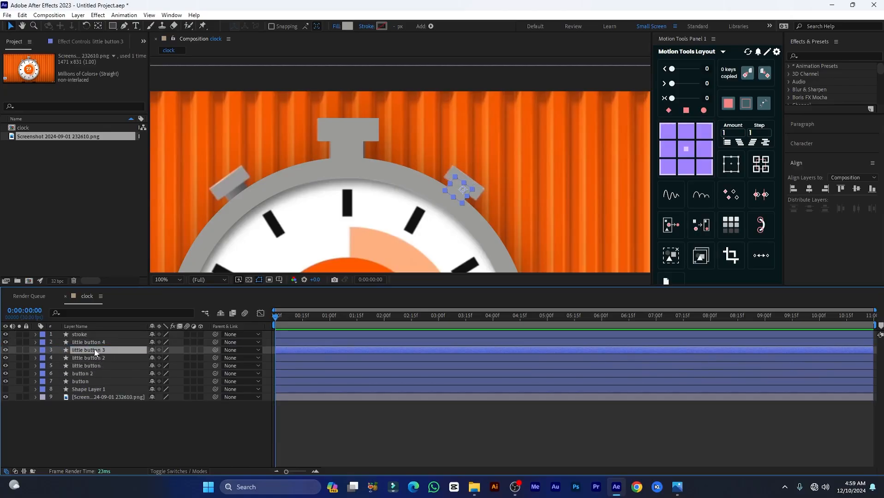
drag(455, 190, 230, 194)
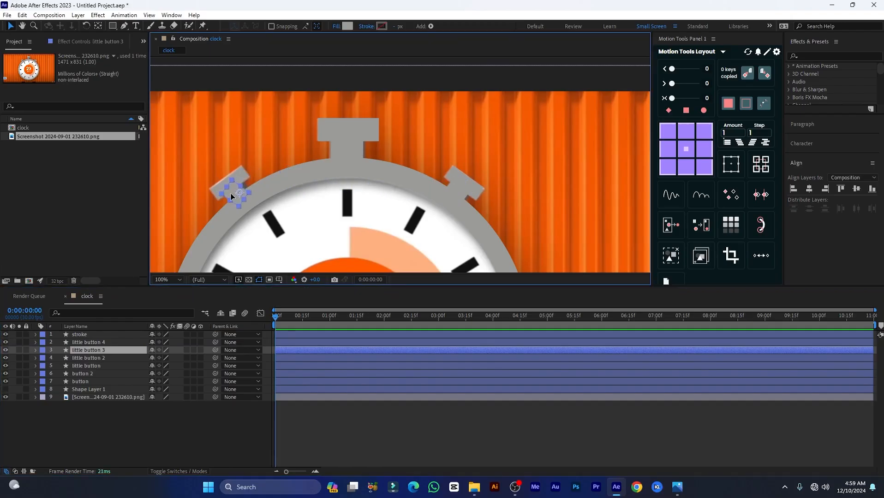
key(Return)
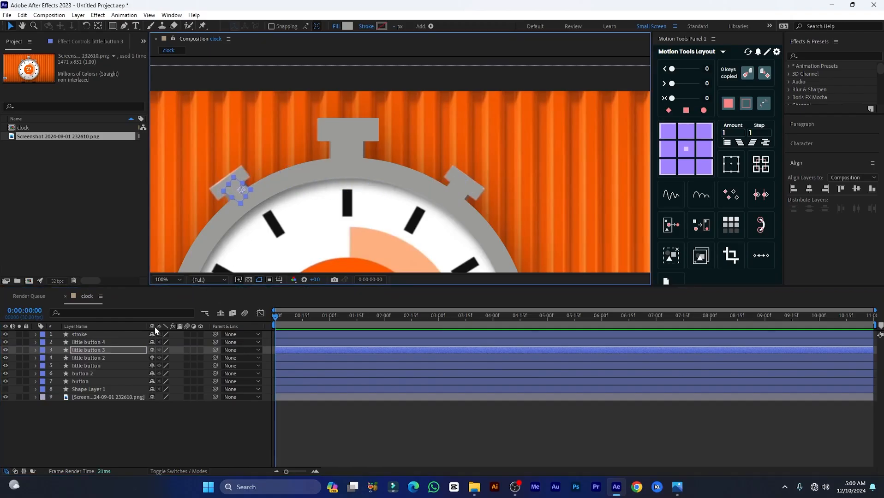
- Rotate the little button 3 layer to -38° and align it with the left side button's neck
key(r)
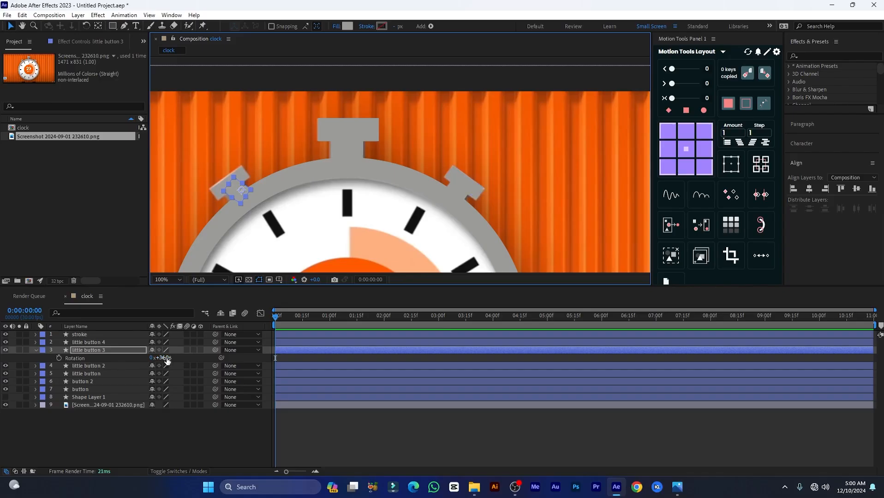
drag(167, 360, 133, 357)
scroll(232, 205, up, 4)
key(ctrl+alt+Home)
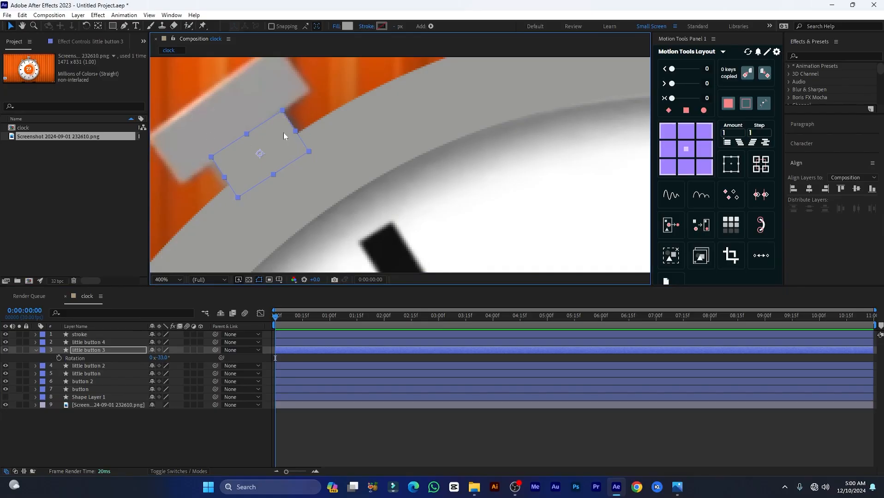
click(91, 356)
key(comma)
key(comma)
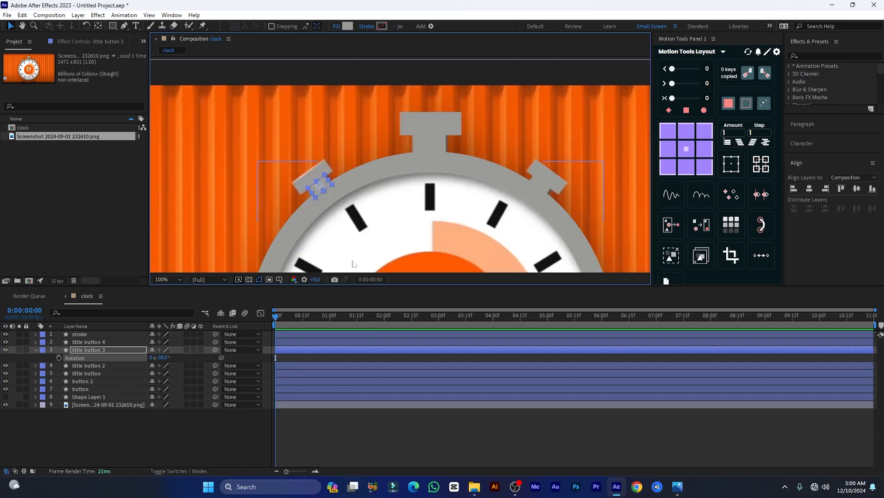
- Move the little button 4 layer onto the left side button's cap and rotate it to -35° to match
click(99, 342)
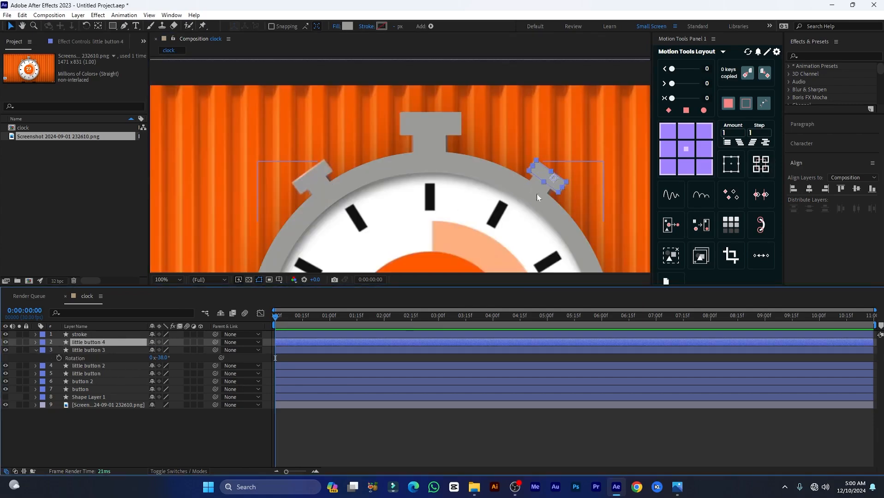
key(ctrl+z)
key(r)
key(period)
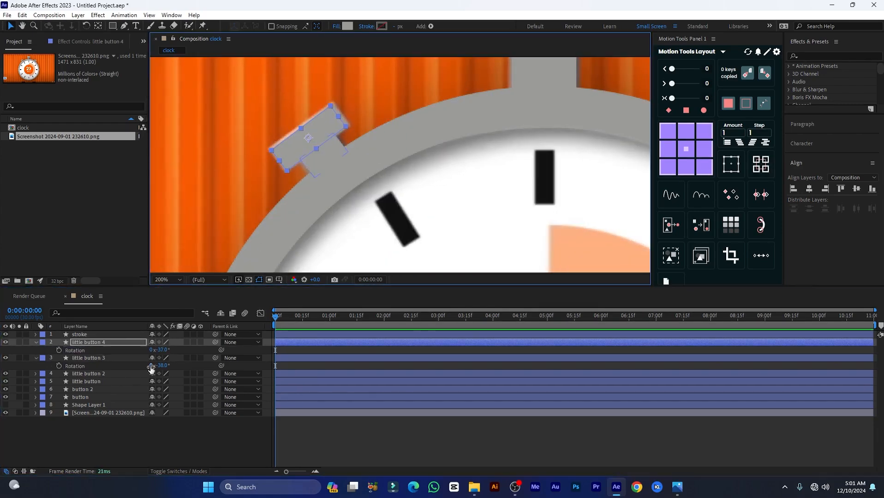
drag(312, 129, 309, 129)
- Hide the reference screenshot layer so only the shape layers show
click(409, 98)
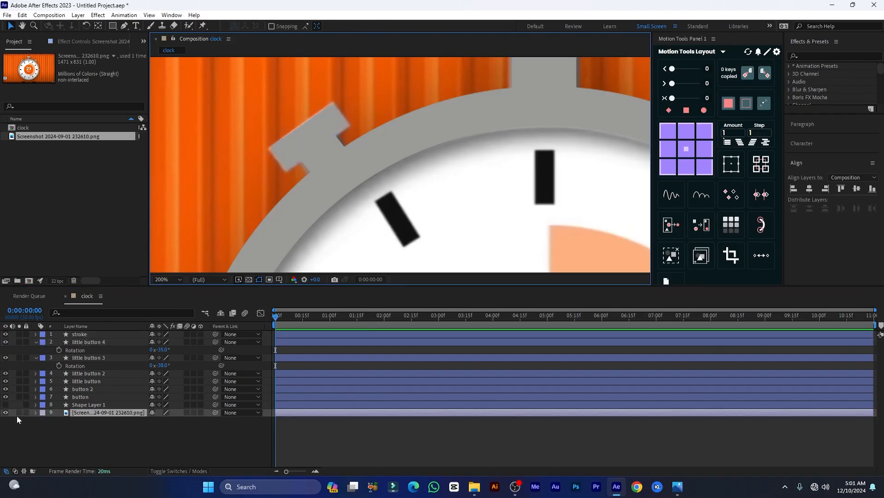
click(6, 412)
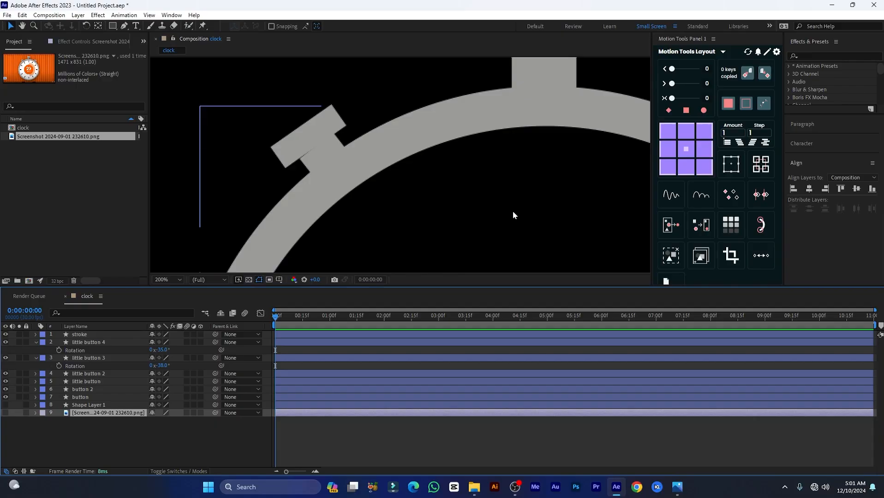
- Set the little button 4 layer's rotation to -38° so the cap lines up with the left side button's neck
scroll(513, 214, down, 4)
scroll(525, 222, down, 2)
drag(533, 223, 380, 168)
scroll(392, 147, up, 4)
click(264, 123)
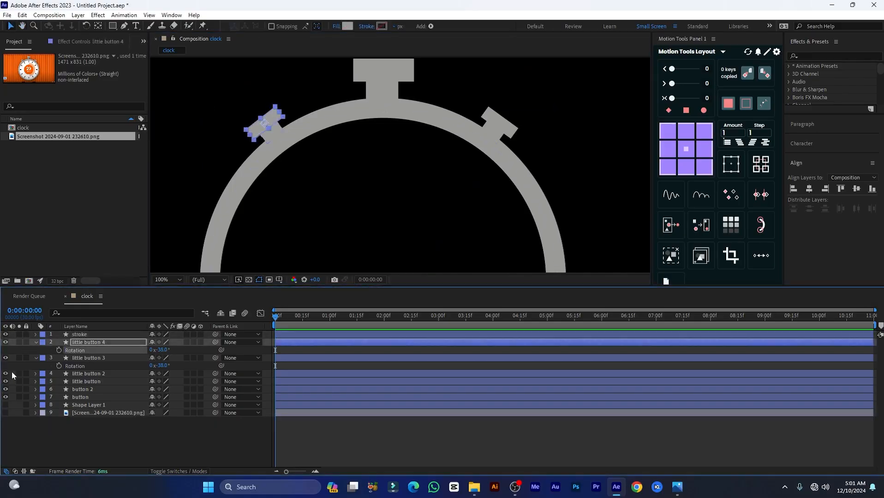
- Make the white Shape Layer 1 visible and rename it circle
click(6, 404)
click(83, 405)
key(Return)
text(circ)
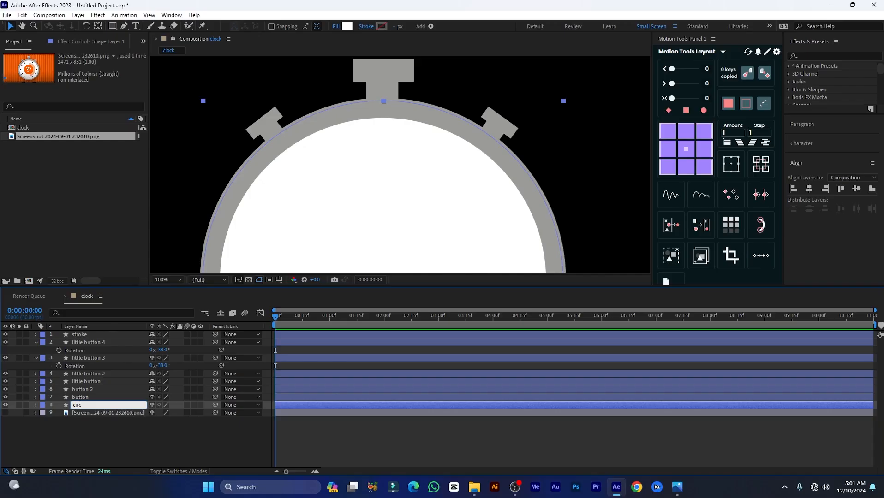
- Show the reference screenshot layer and solo it so the dial's centre can be traced
click(5, 413)
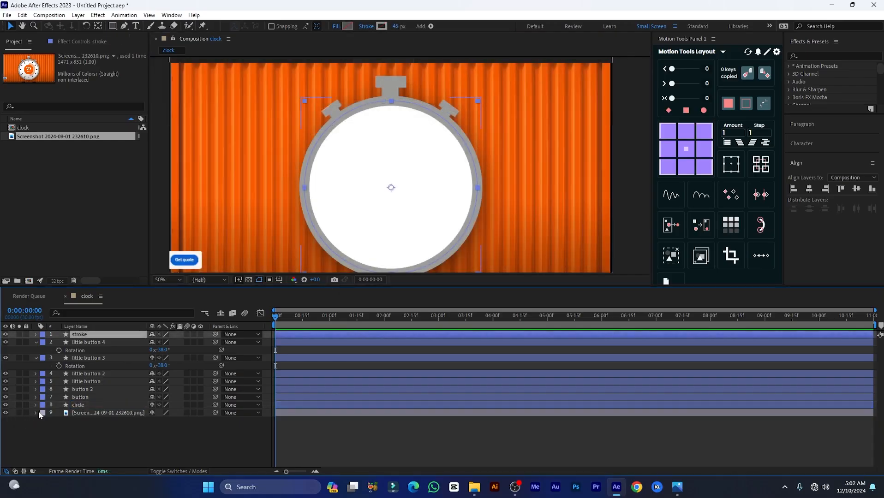
click(19, 413)
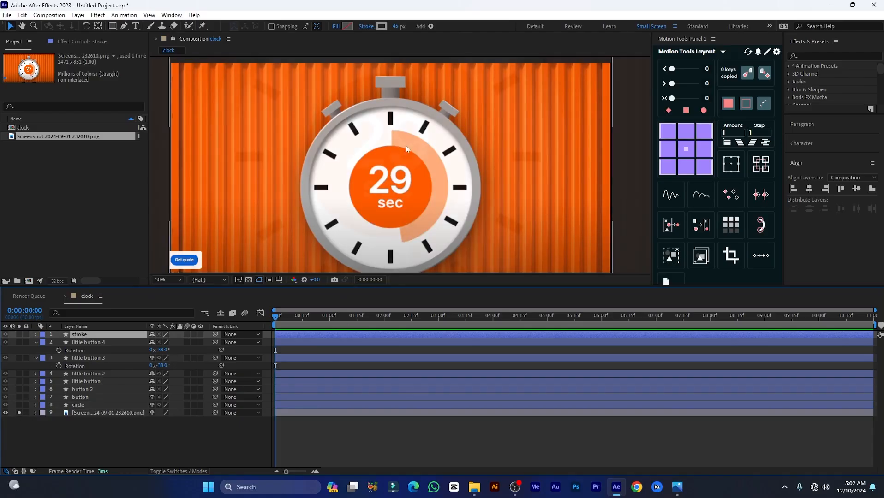
scroll(414, 180, up, 2)
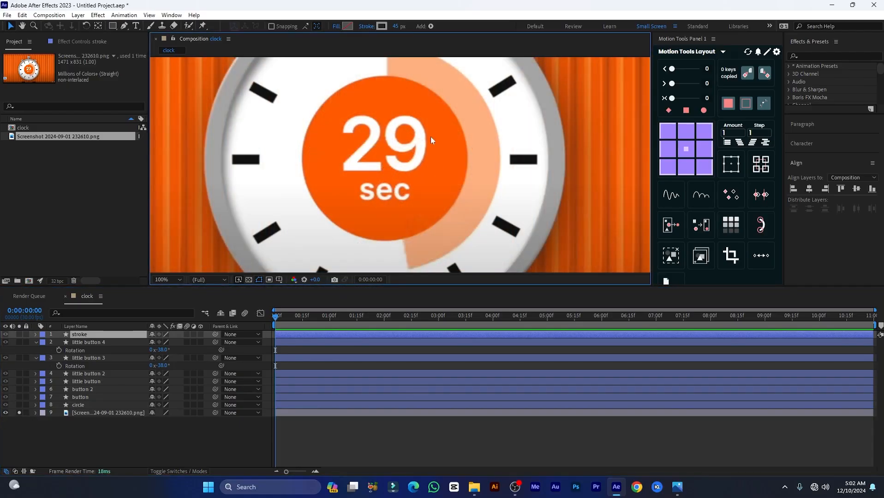
- Draw a circle with the Ellipse tool on a new shape layer and position it over the dial's orange centre
click(113, 26)
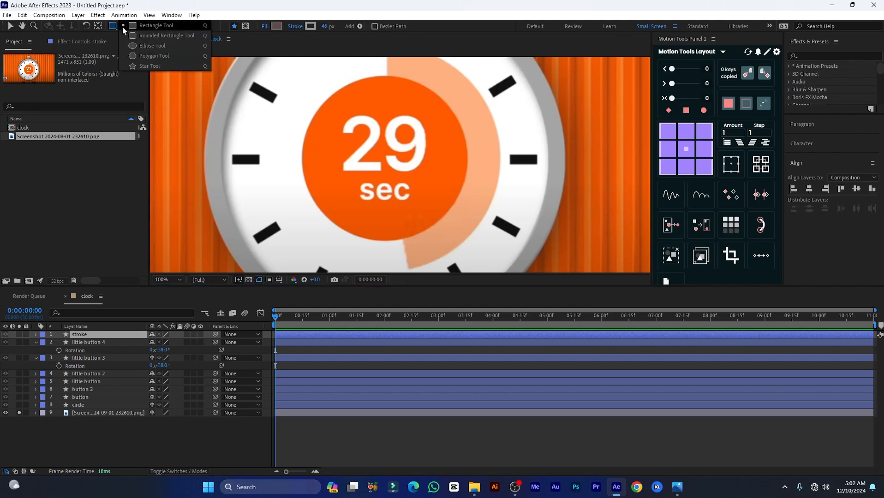
click(158, 47)
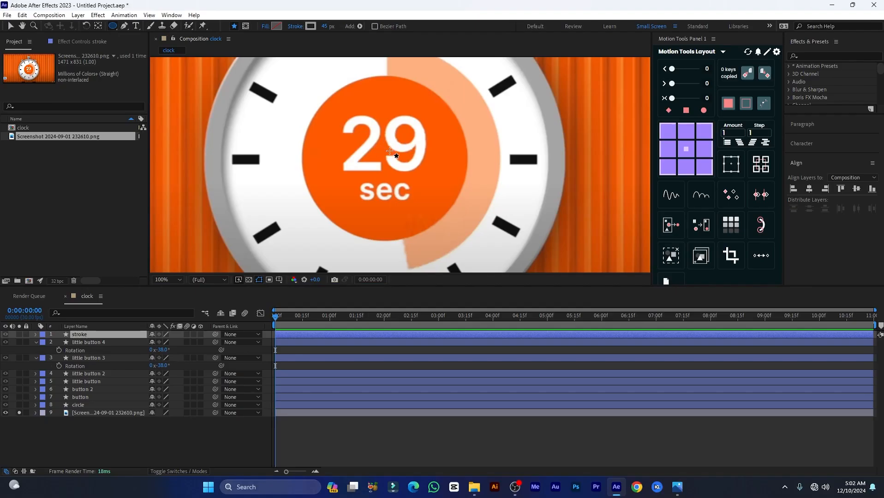
drag(383, 153, 402, 176)
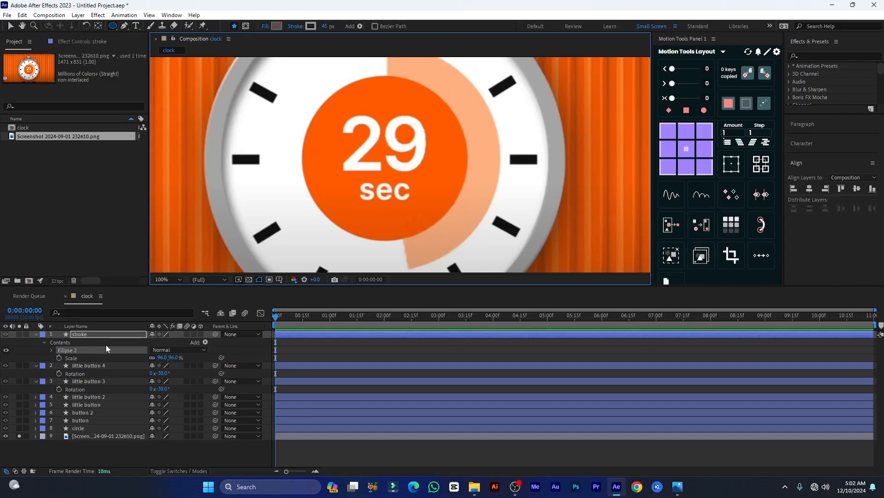
key(Delete)
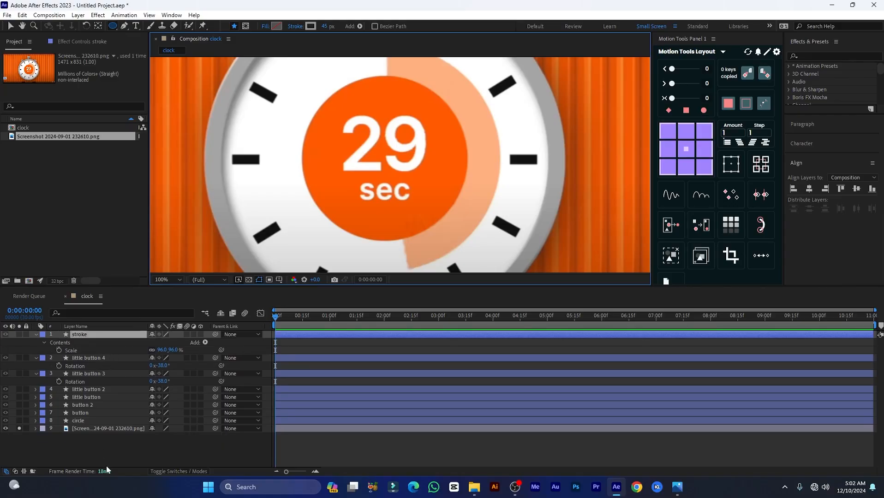
click(127, 444)
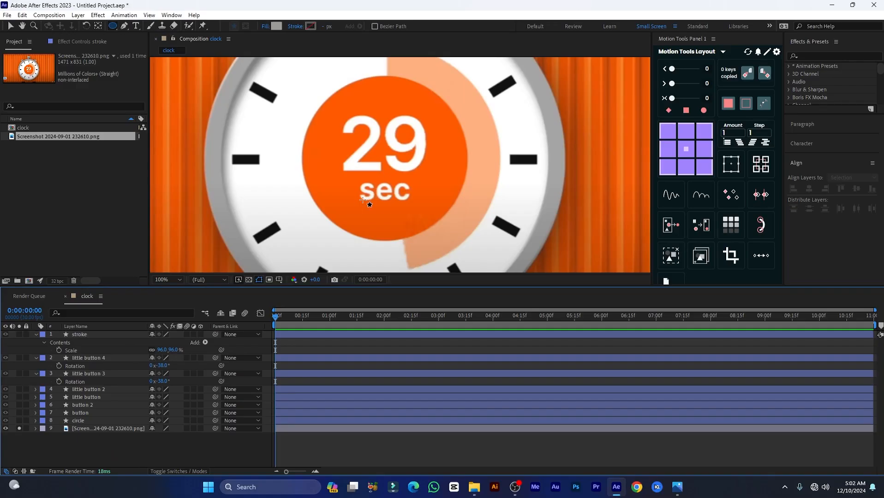
drag(380, 149, 467, 238)
click(11, 27)
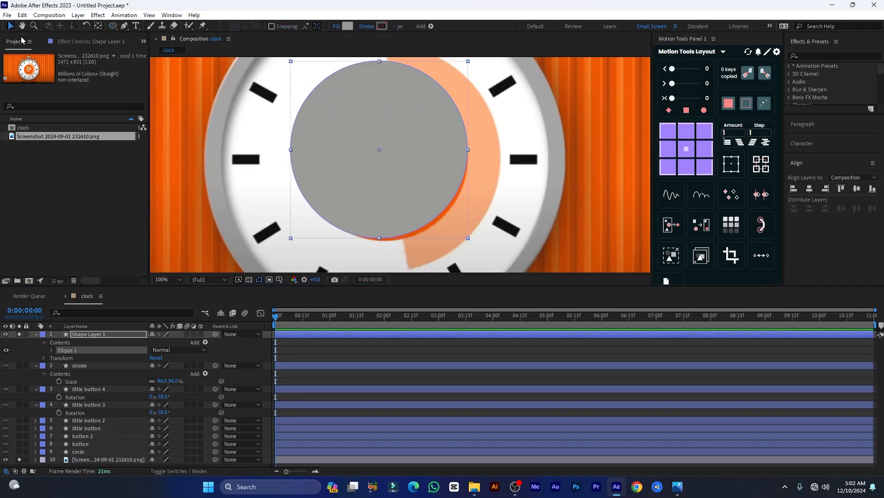
drag(383, 145, 388, 156)
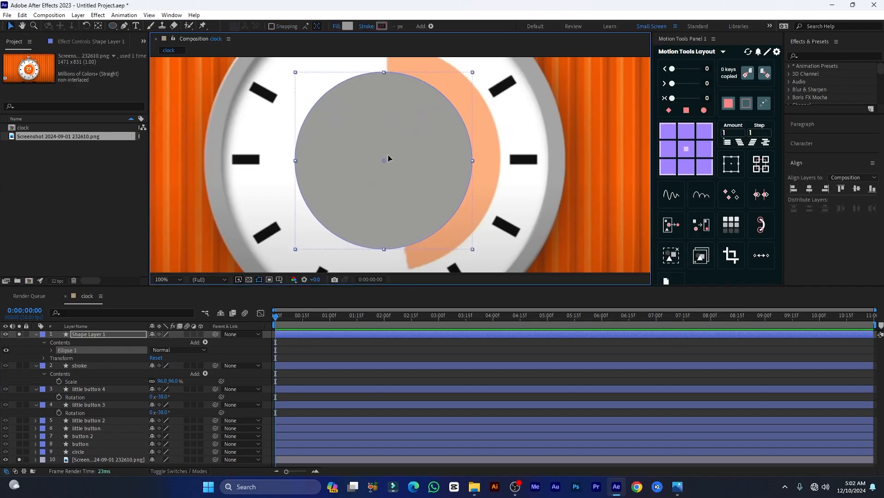
- Fill the new circle with the dark orange C94903 sampled from the reference background
click(347, 26)
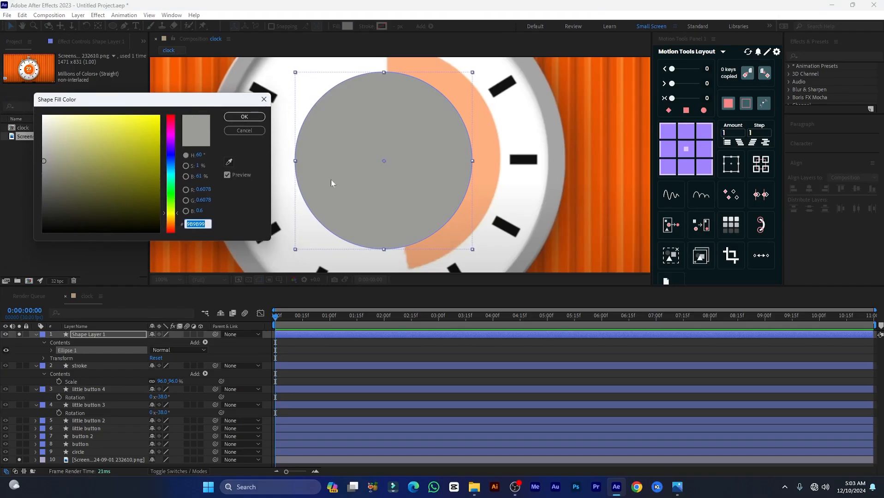
click(229, 161)
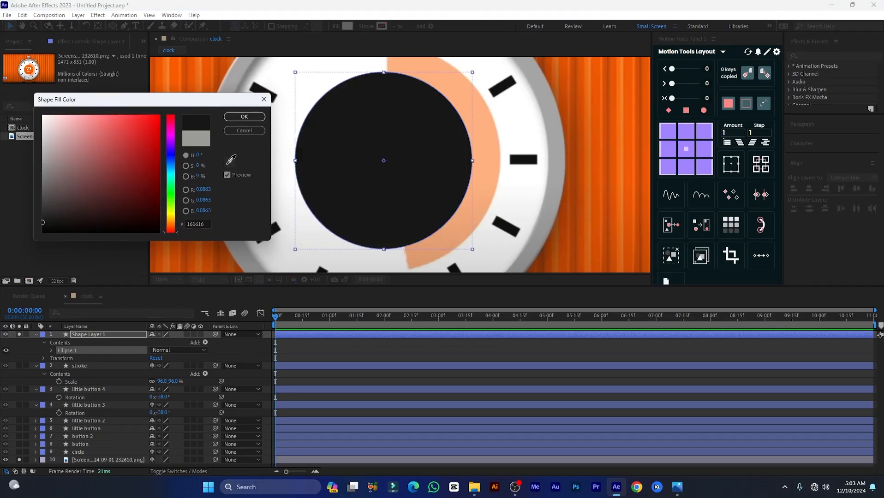
click(581, 123)
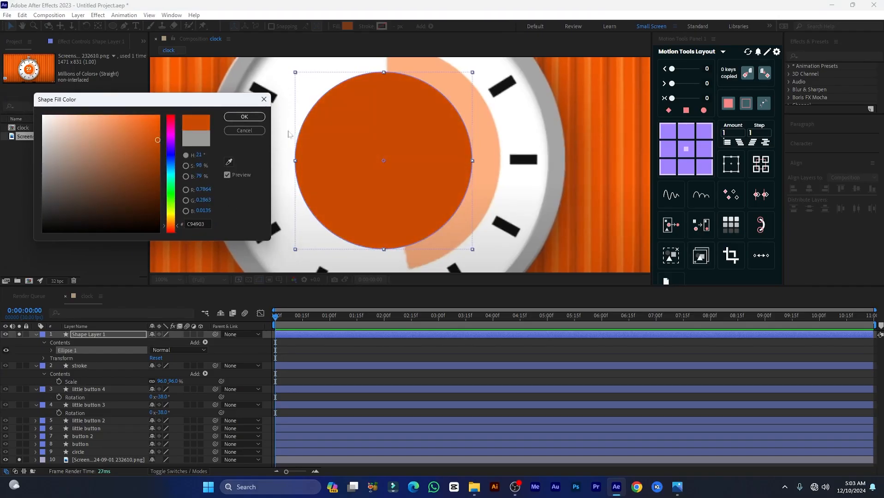
click(236, 115)
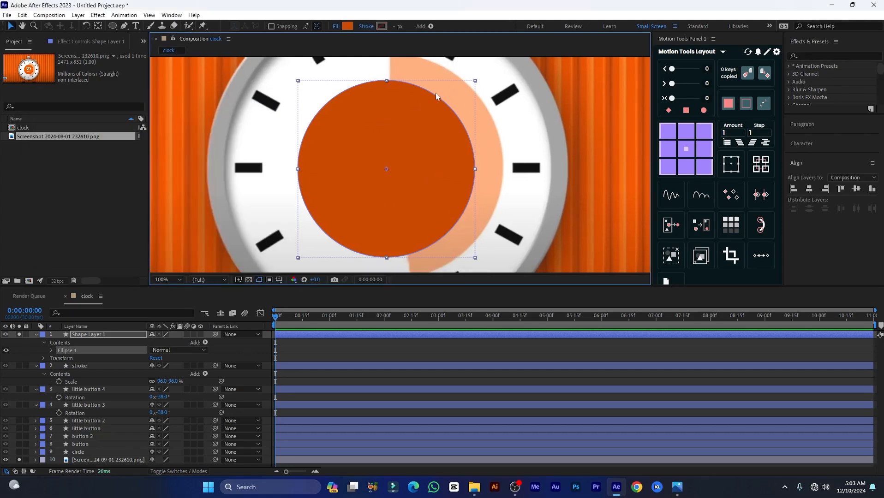
- Rename the orange circle's layer as little inside circle
click(36, 335)
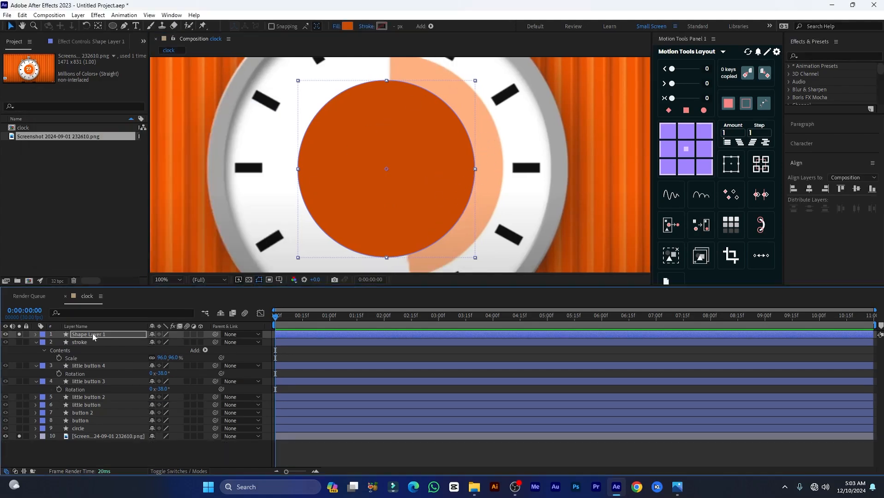
click(104, 334)
key(Return)
text(ttle inside)
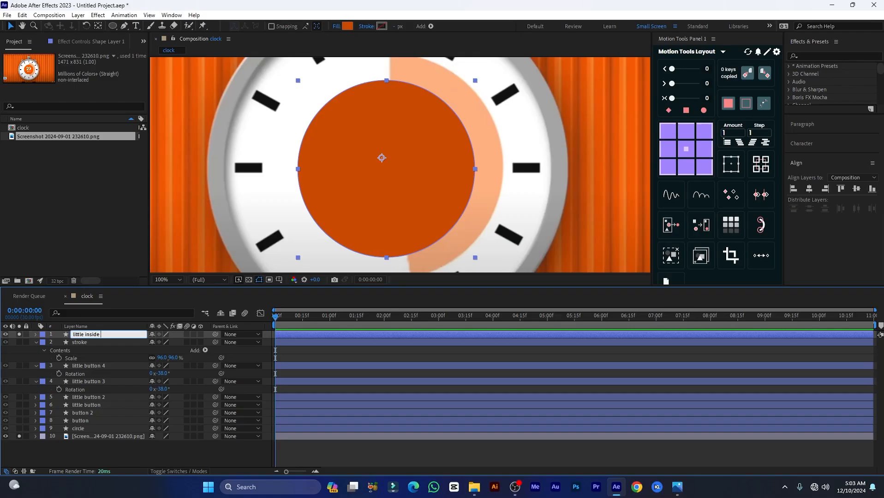
text(ittle inside circle)
key(Return)
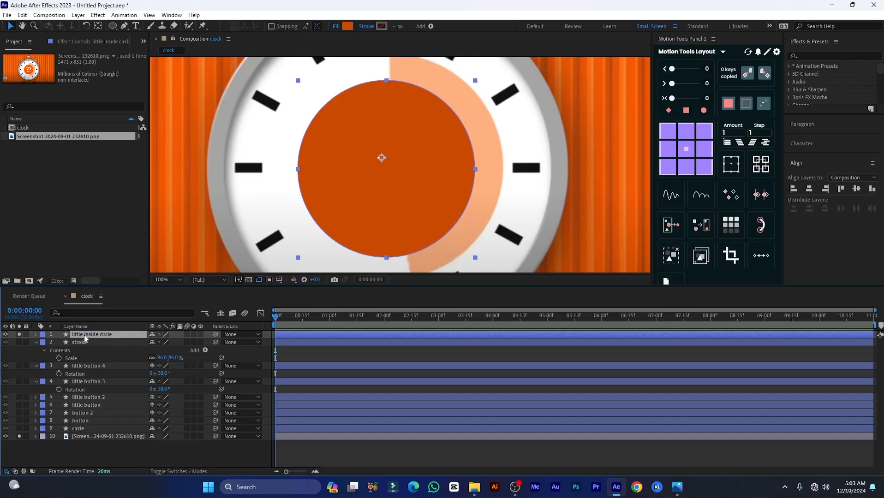
- Duplicate the little inside circle layer and rename the copy little stroke
key(ctrl+d)
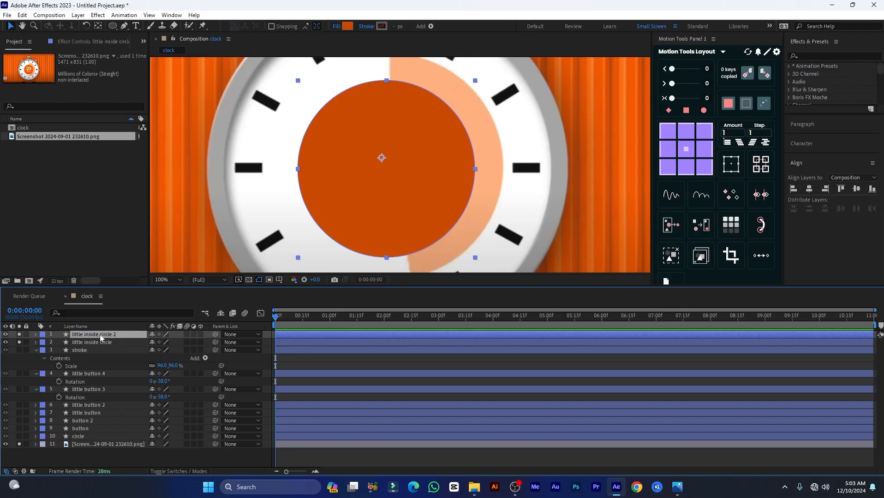
key(Return)
text(little stroke)
key(Return)
- Remove the fill from the little stroke layer, hide the reference screenshot, and give the circle a solid stroke
click(336, 27)
click(233, 111)
click(264, 165)
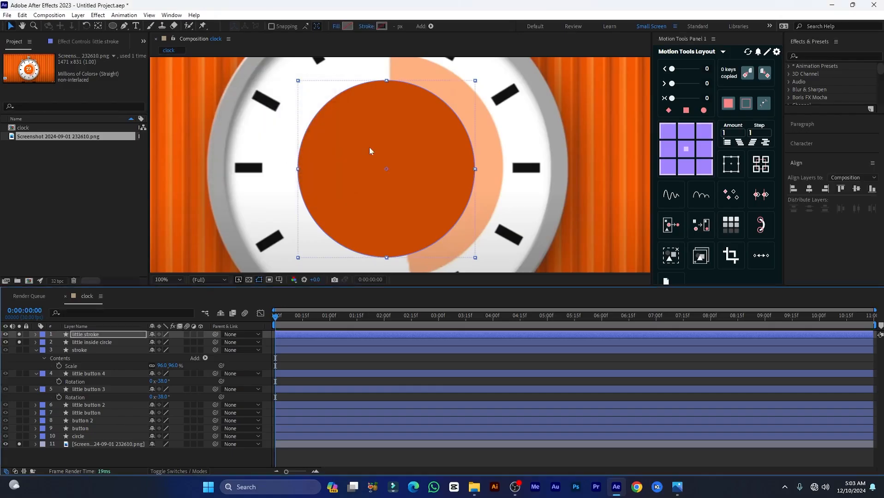
click(6, 444)
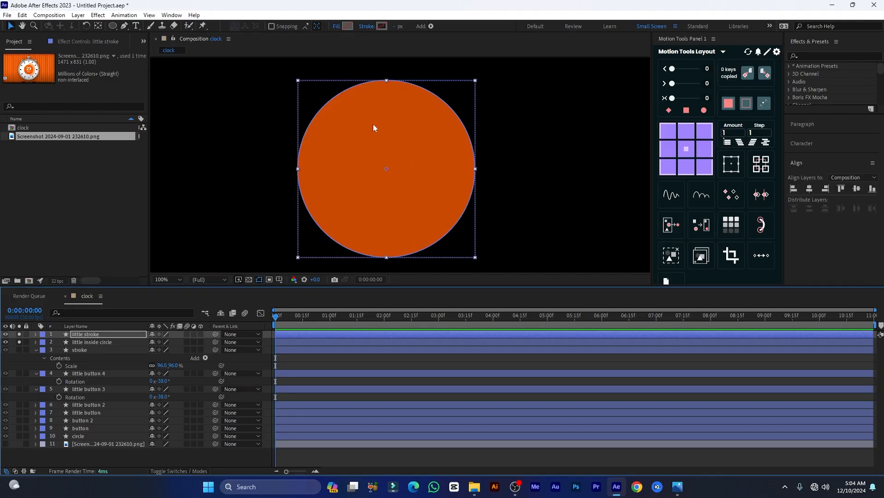
click(365, 26)
click(244, 112)
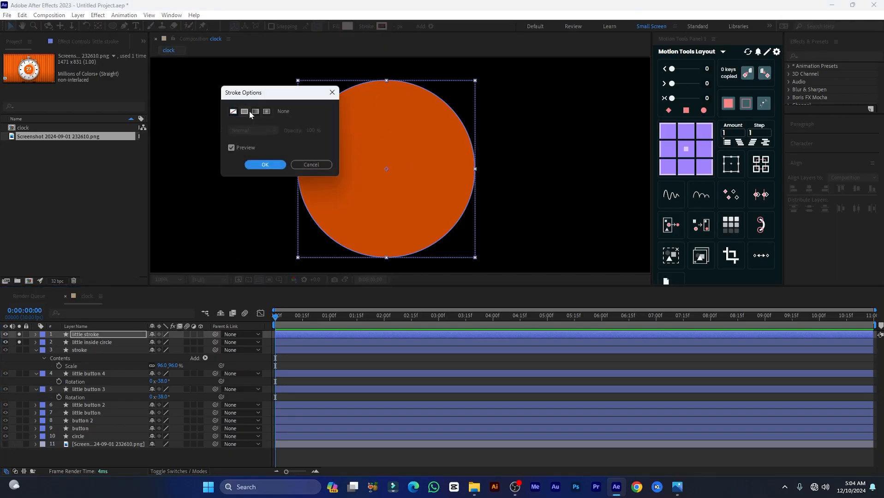
click(265, 164)
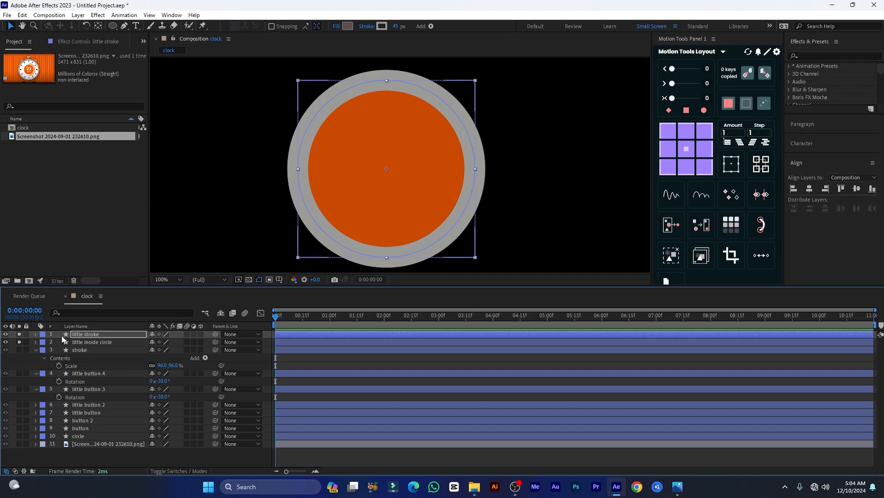
- Turn off solo for the little inside circle and little stroke layers and bring back the full stopwatch with its reference
scroll(391, 163, down, 2)
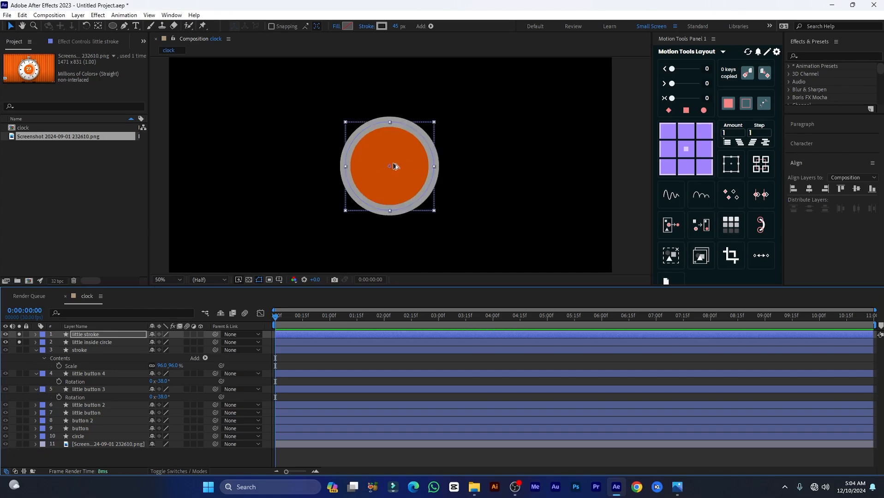
click(18, 342)
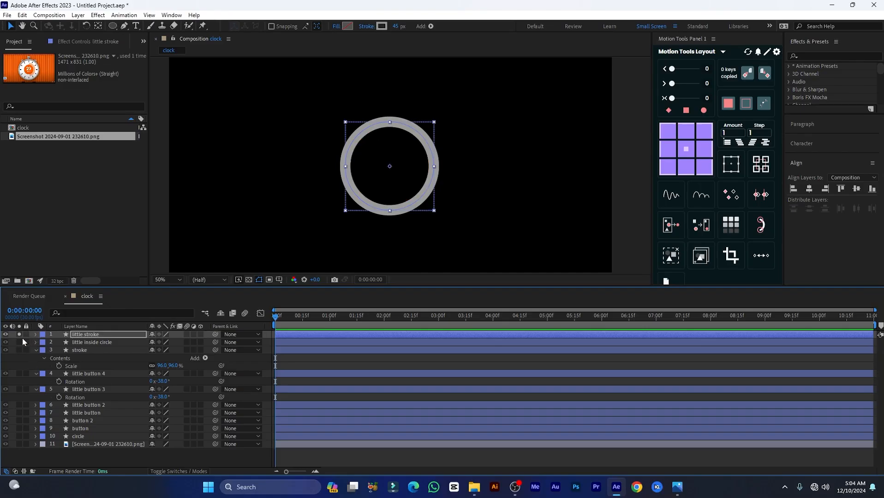
click(19, 334)
scroll(345, 148, up, 2)
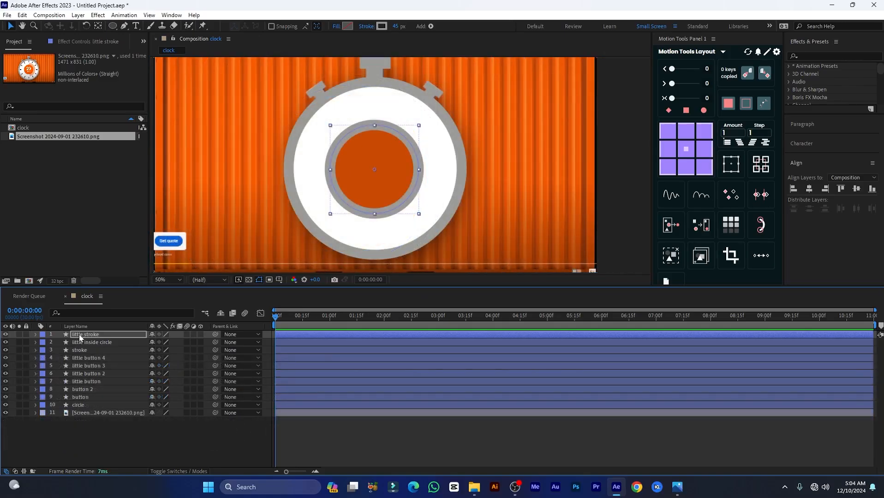
- Add Trim Paths to the contents of the little stroke layer
click(84, 335)
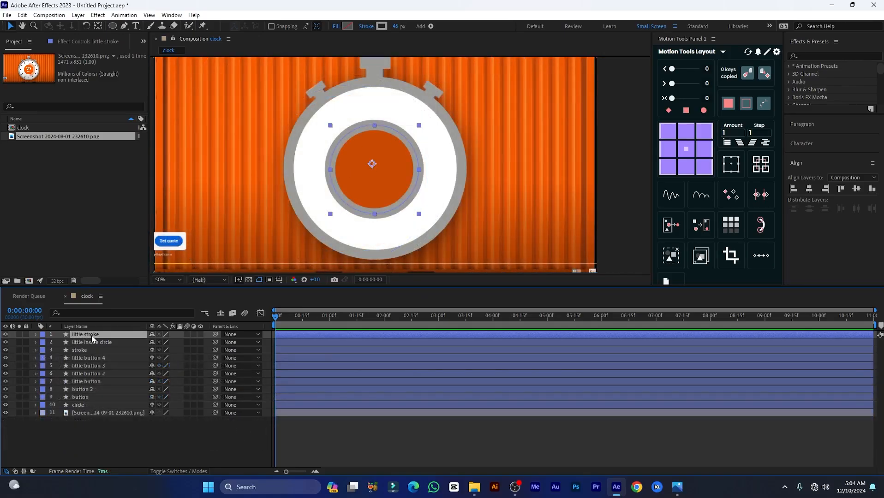
click(35, 335)
click(44, 343)
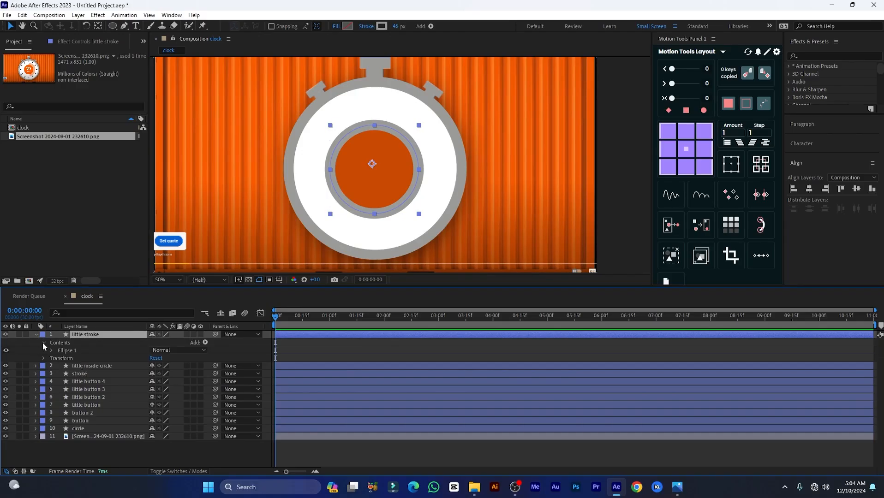
click(205, 342)
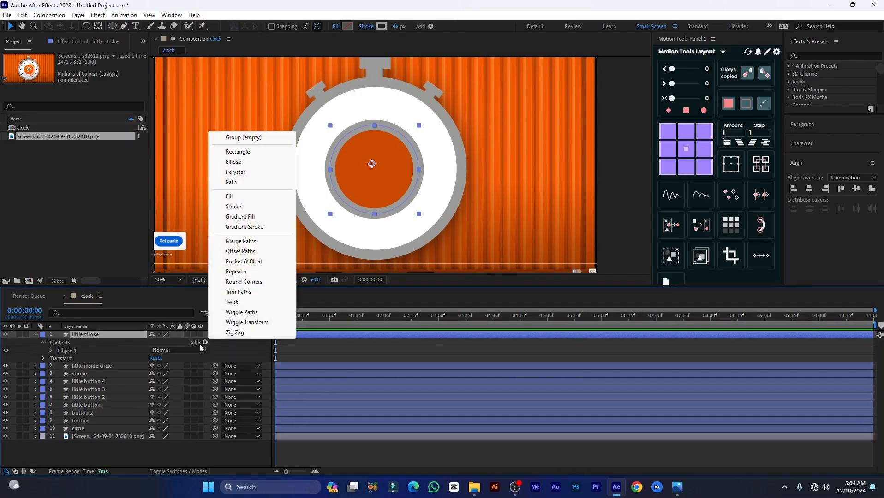
click(238, 292)
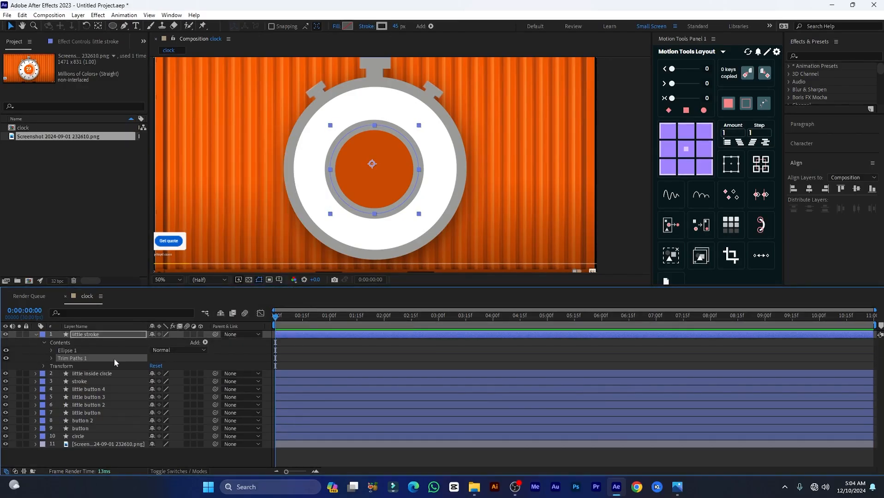
- Set the little stroke layer's Trim Paths End to 0% and keyframe it at 0:00:00:00
click(51, 358)
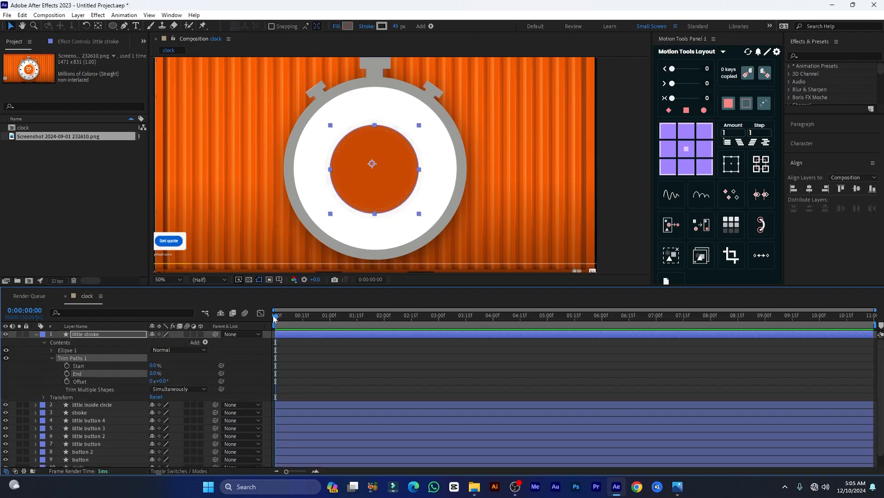
mouse_move(276, 318)
mouse_down()
mouse_move(302, 321)
mouse_move(266, 325)
mouse_up()
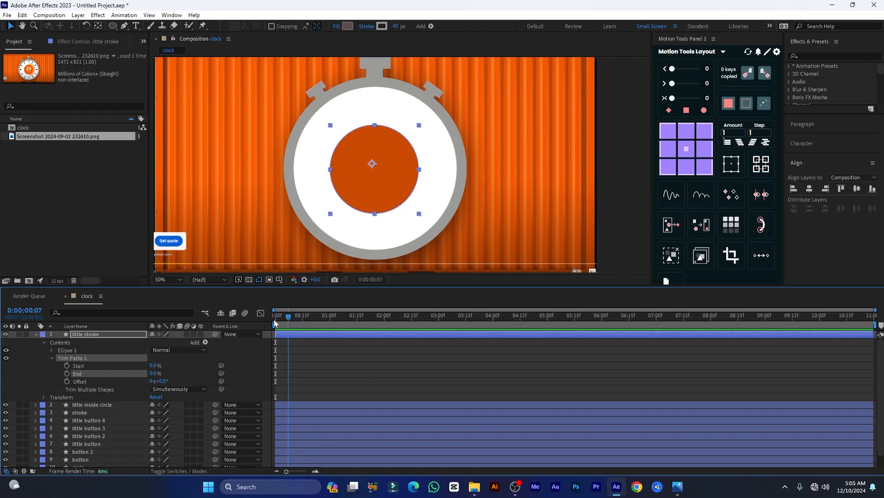
click(67, 374)
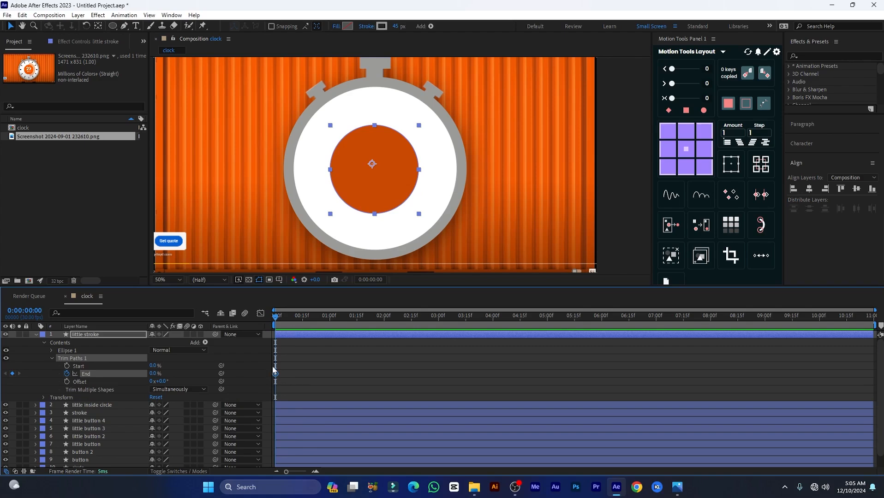
- Keyframe the little stroke layer's Trim Paths End at 100% at 0:00:00:29 and check the partly drawn ring between the keyframes
drag(284, 317, 355, 322)
click(328, 317)
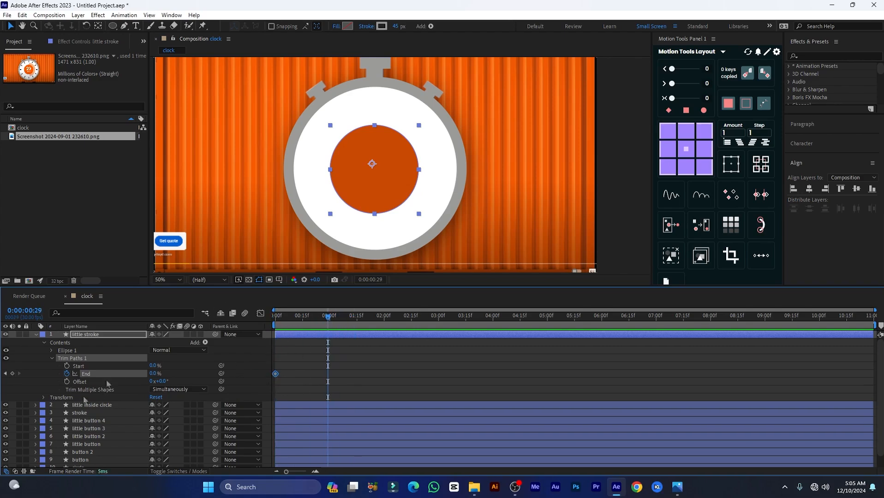
drag(154, 374, 208, 373)
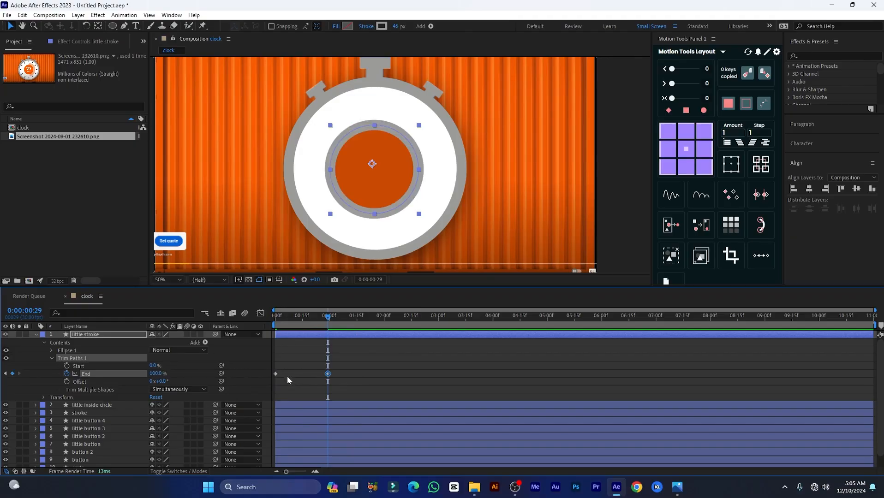
click(305, 316)
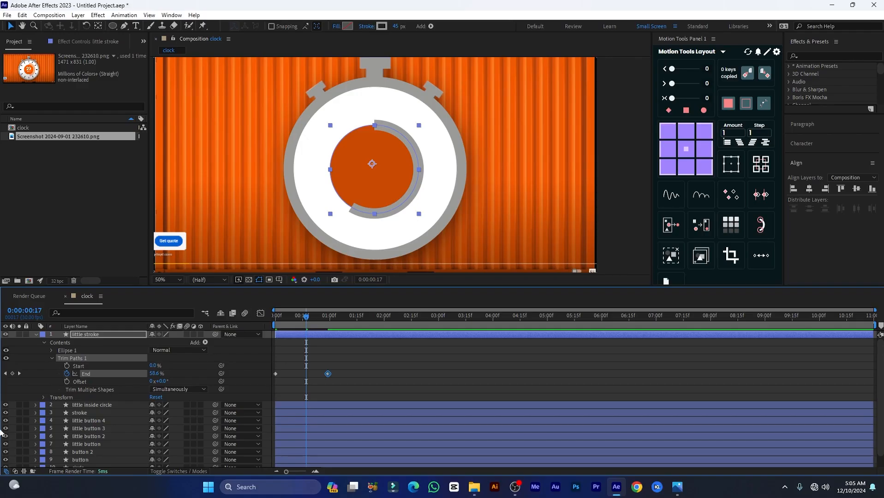
- Set the Line Cap of Stroke 1 in the little stroke layer to Round Cap
click(50, 351)
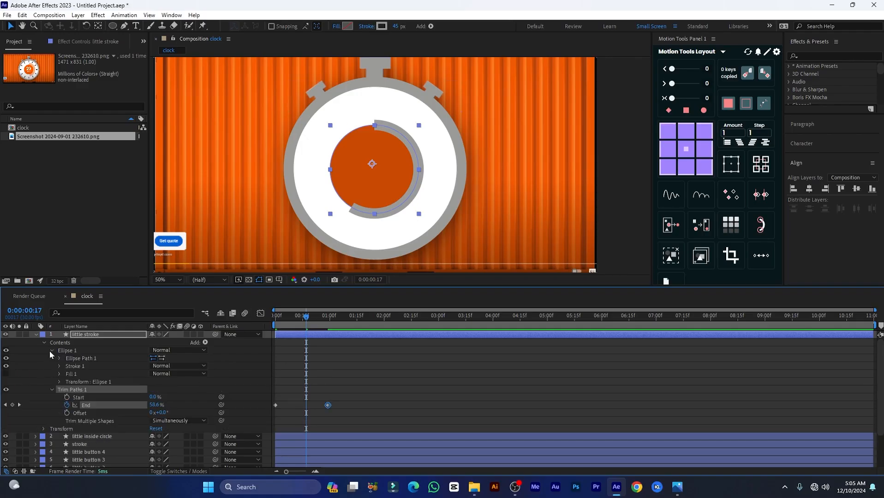
click(58, 366)
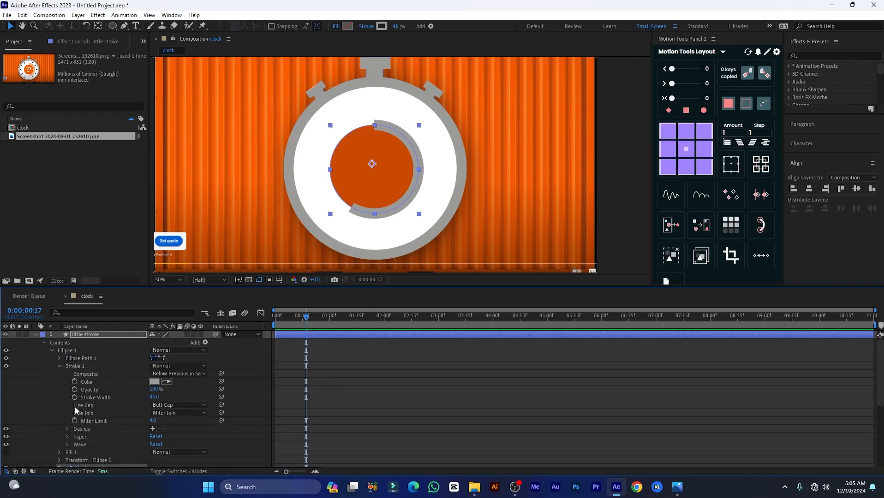
click(177, 405)
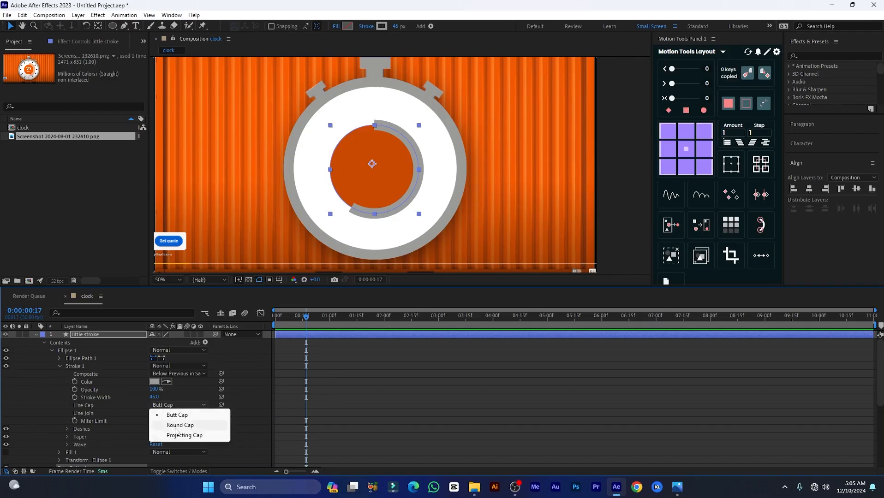
click(179, 426)
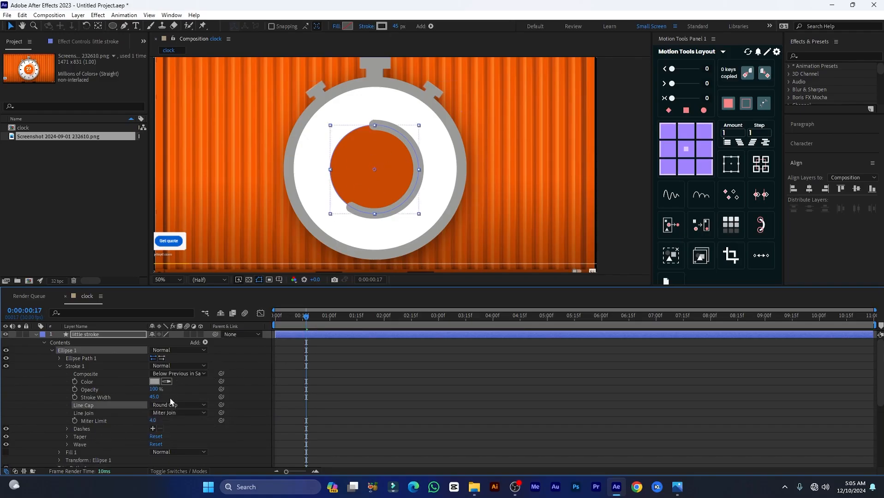
- Recolour the little stroke layer's stroke to light orange FF8A4B, sampling the orange background as the base, and preview the animation
click(155, 381)
click(231, 159)
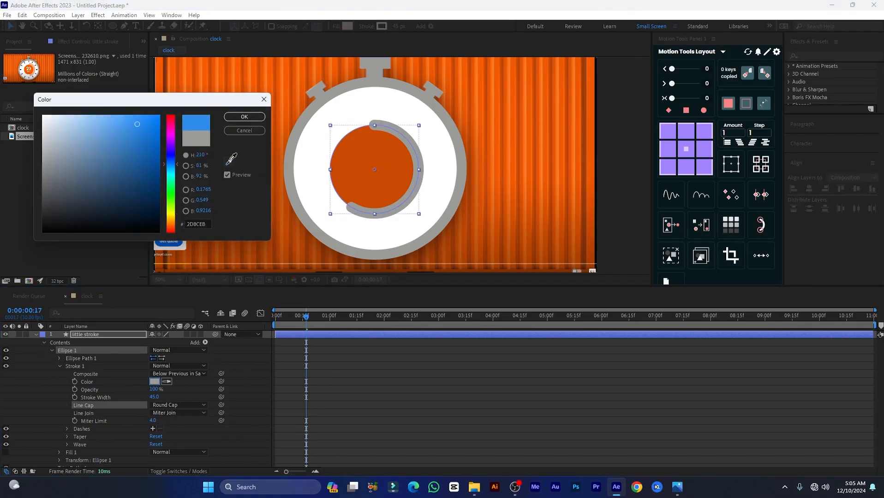
click(538, 162)
drag(133, 117, 131, 116)
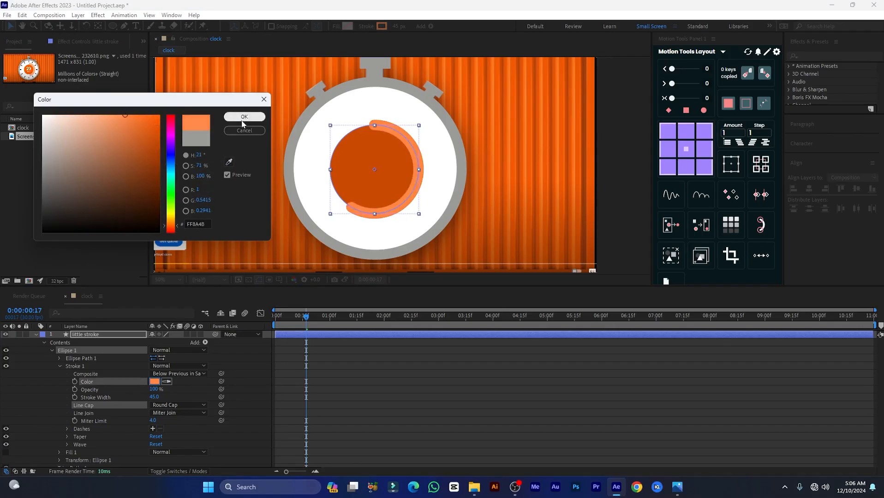
click(244, 117)
key(space)
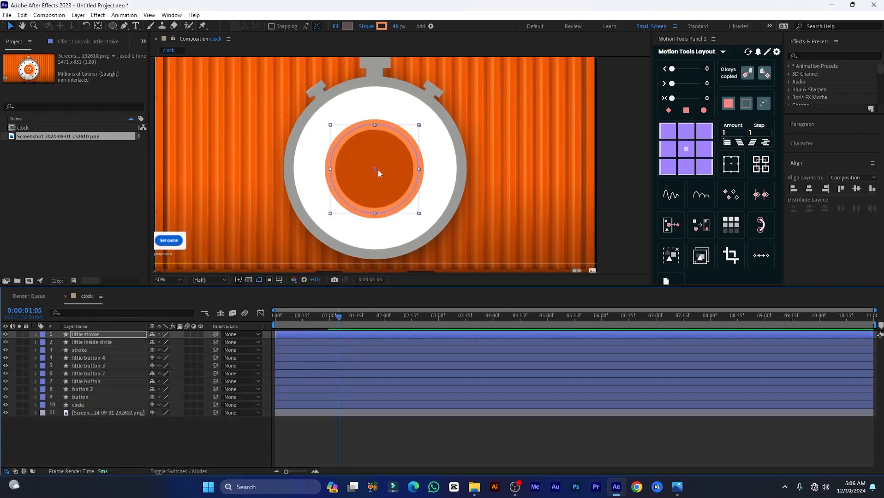
- Add a text layer reading 0 inside the orange circle and set its fill colour to white FFFFFF
key(ctrl+t)
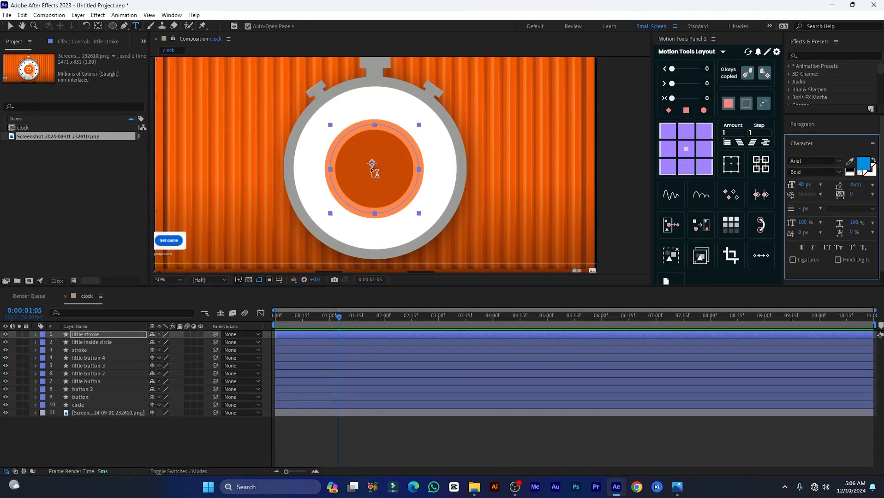
click(380, 167)
text(0)
click(363, 167)
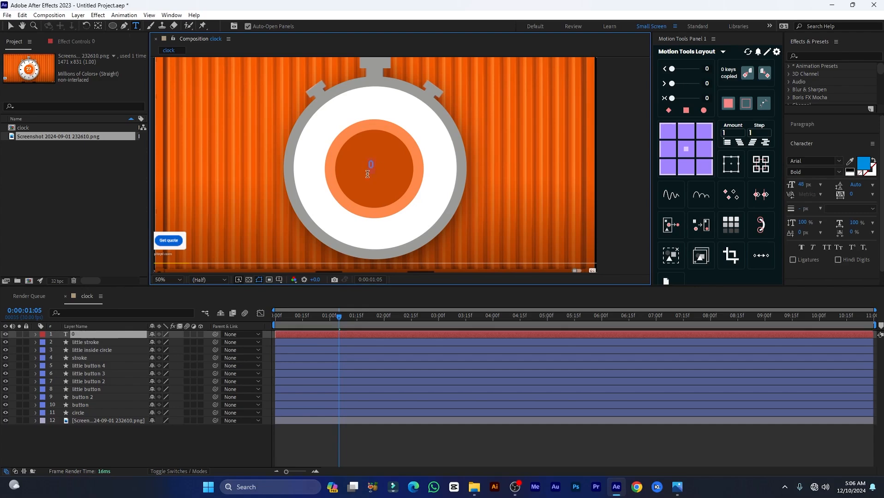
click(864, 165)
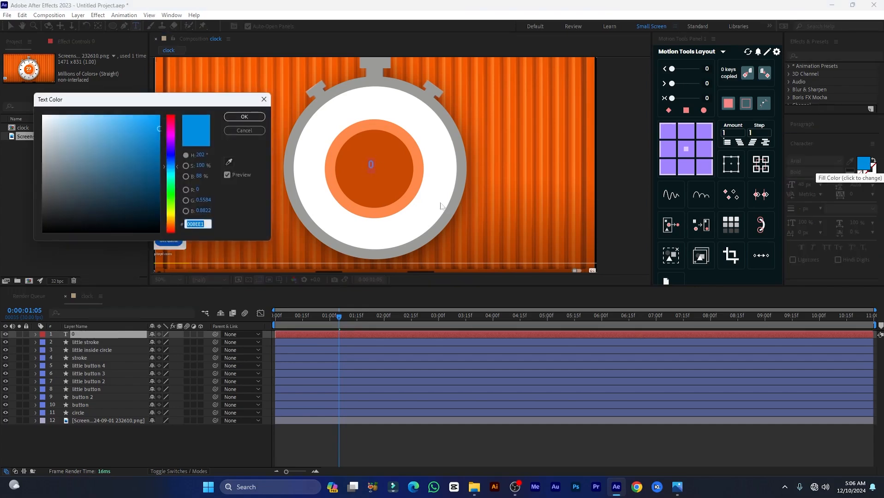
drag(79, 131, 16, 103)
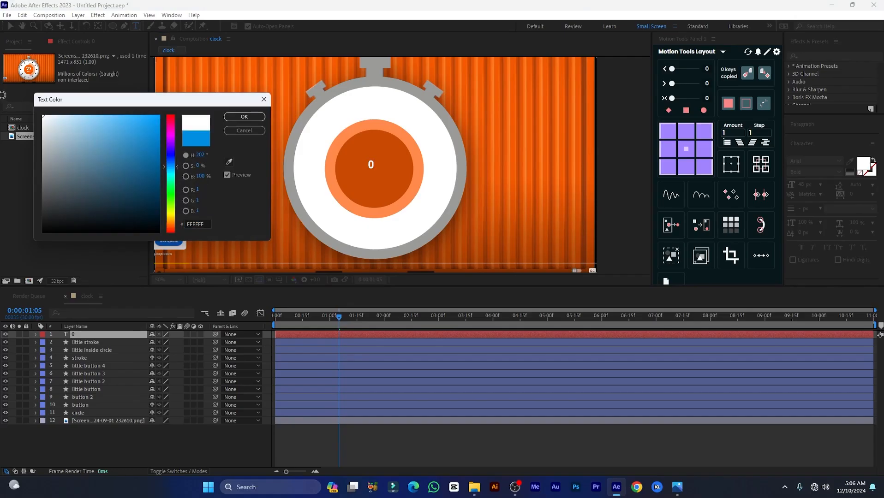
click(258, 119)
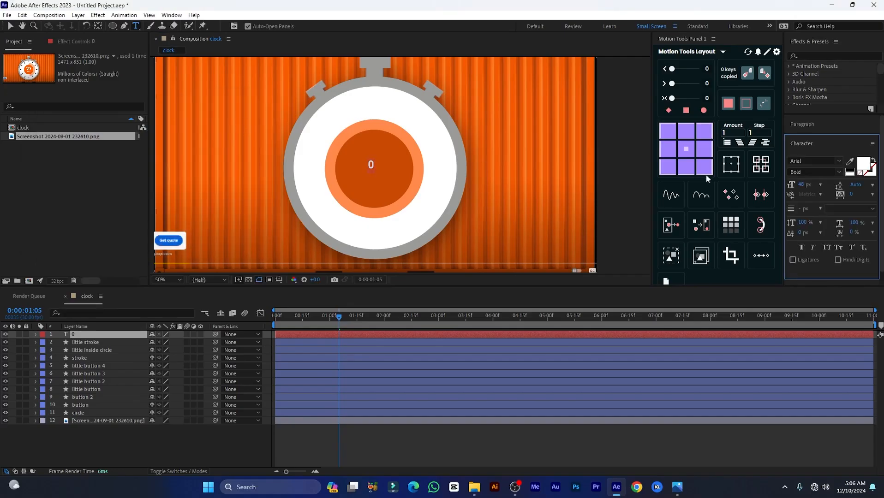
- Change the 0 text's font to DS-Digital Bold and enlarge it to about 193 px
click(798, 161)
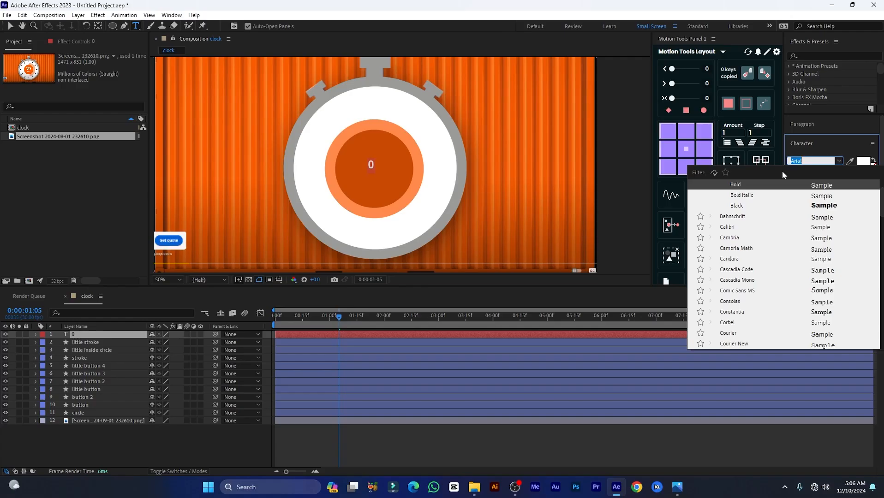
text(ds)
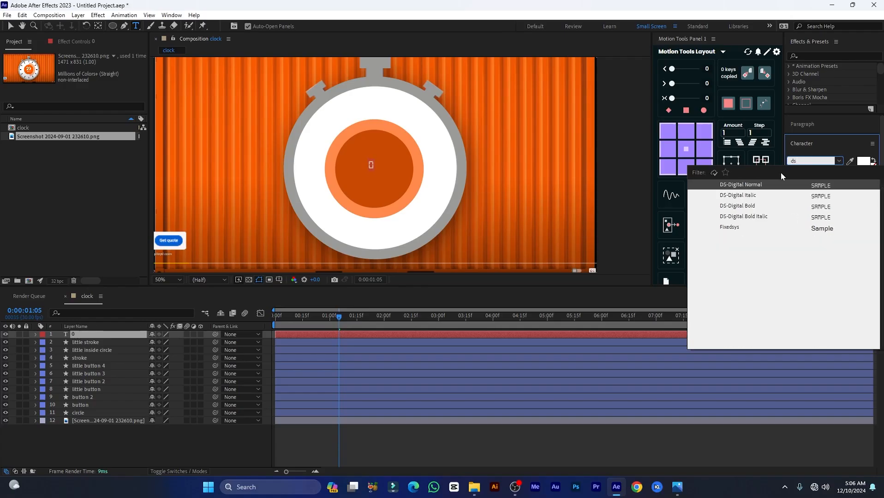
click(738, 206)
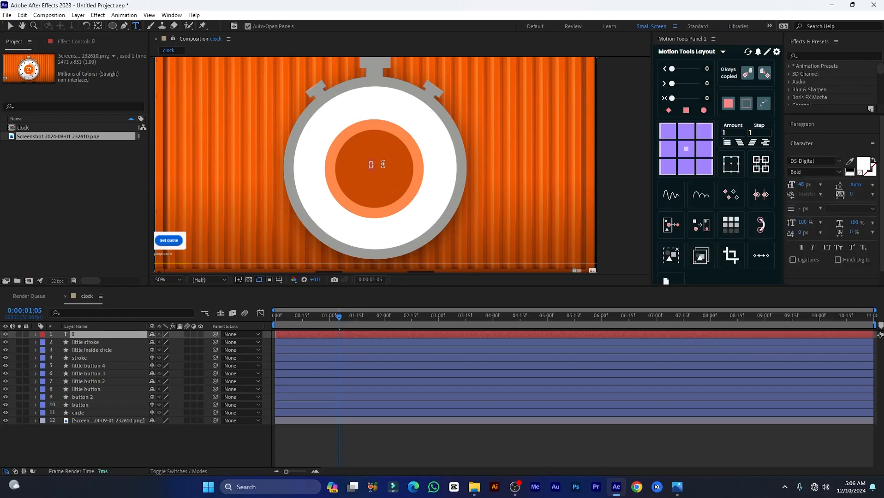
drag(801, 185, 879, 193)
- Centre the 0 text's paragraph alignment and anchor point, and align the layer horizontally and vertically to the composition
click(811, 125)
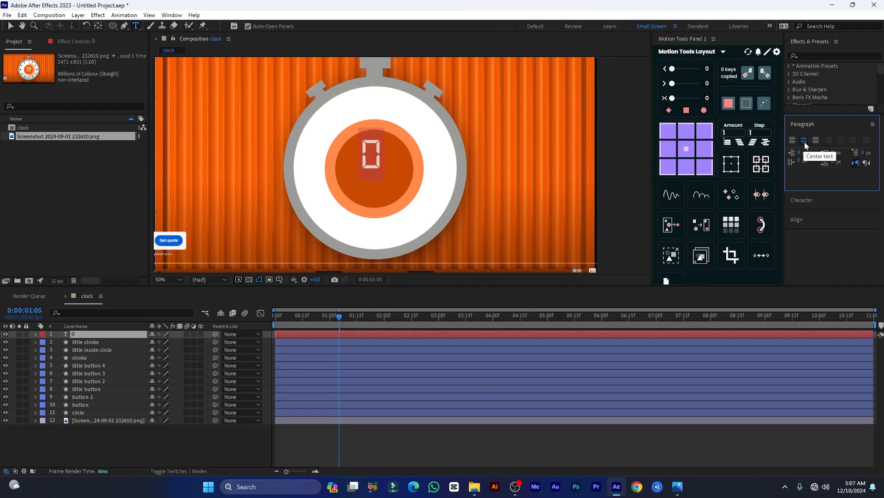
click(806, 220)
click(811, 191)
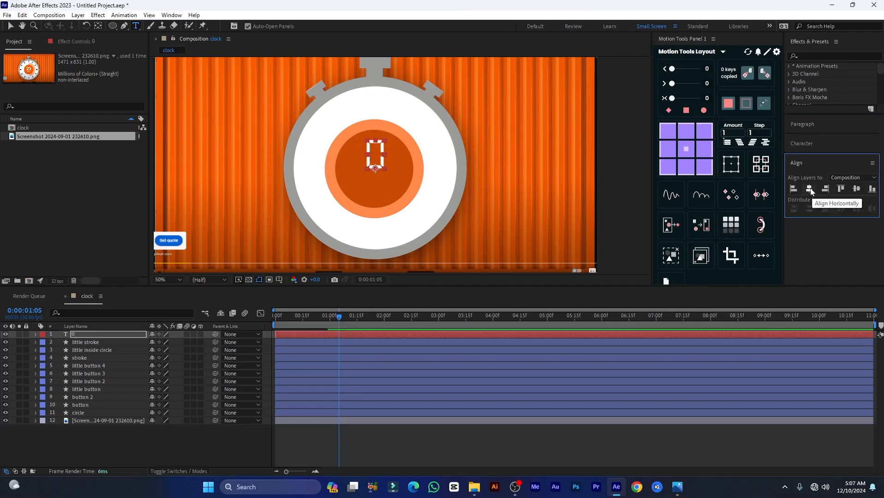
click(856, 189)
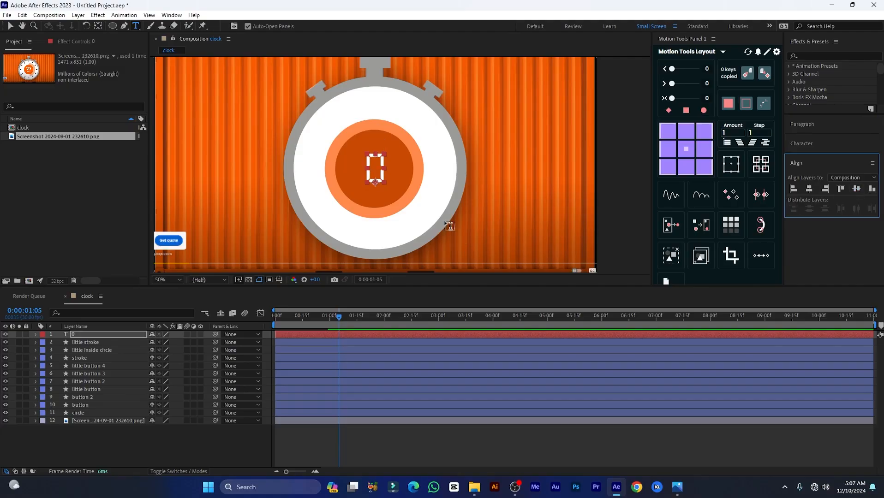
key(ctrl+alt+Home)
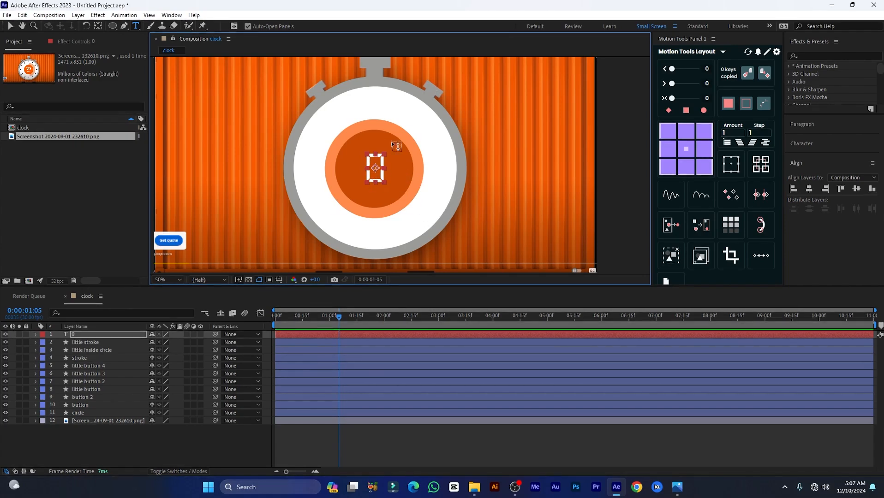
- Link the 0 layer's Source Text by expression to the little stroke layer's Trim Paths 1 End, and scrub the timeline to test it
click(35, 334)
click(58, 358)
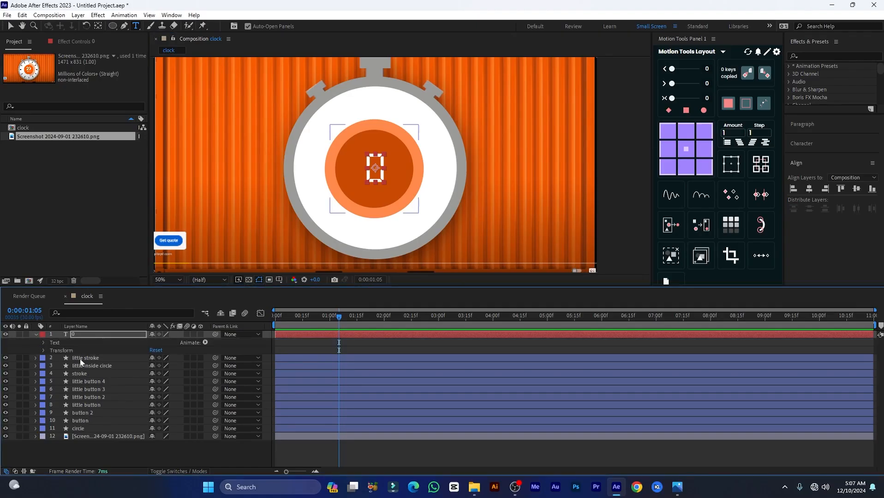
click(36, 357)
click(44, 342)
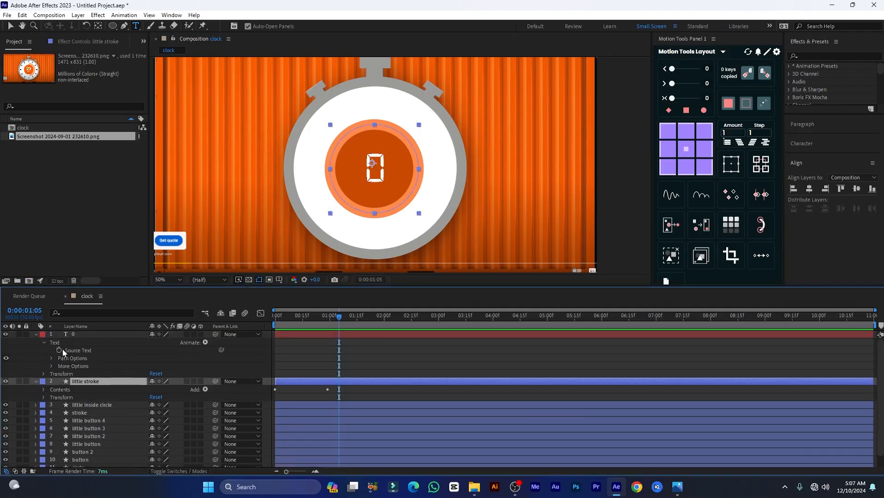
alt+click(59, 350)
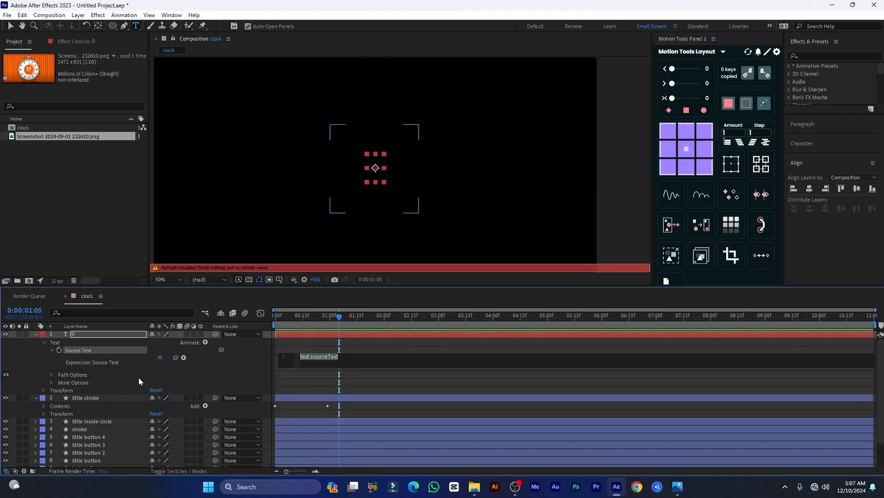
click(43, 406)
scroll(123, 433, down, 3)
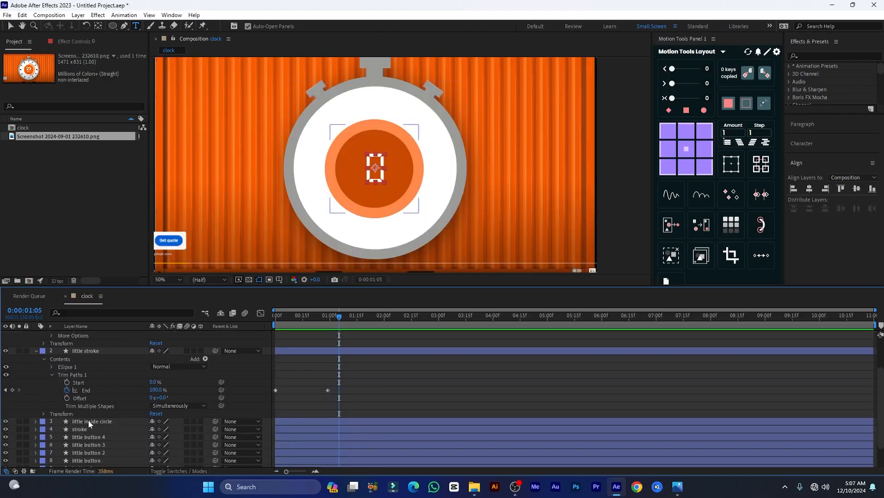
scroll(83, 396, up, 2)
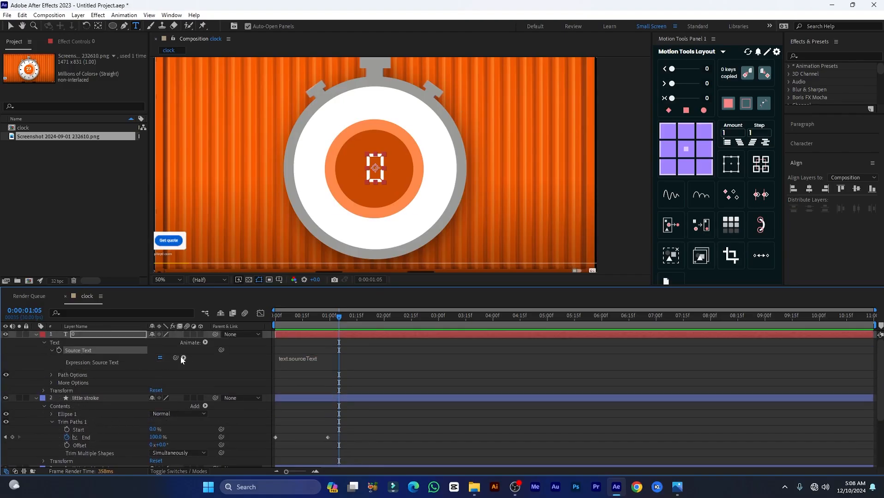
drag(176, 359, 90, 442)
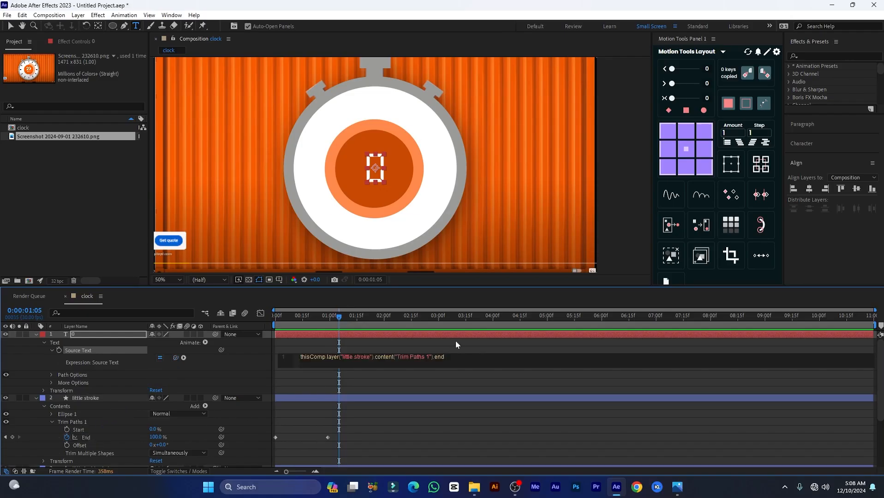
click(462, 388)
mouse_move(340, 319)
mouse_down()
mouse_move(287, 322)
mouse_move(326, 324)
mouse_up()
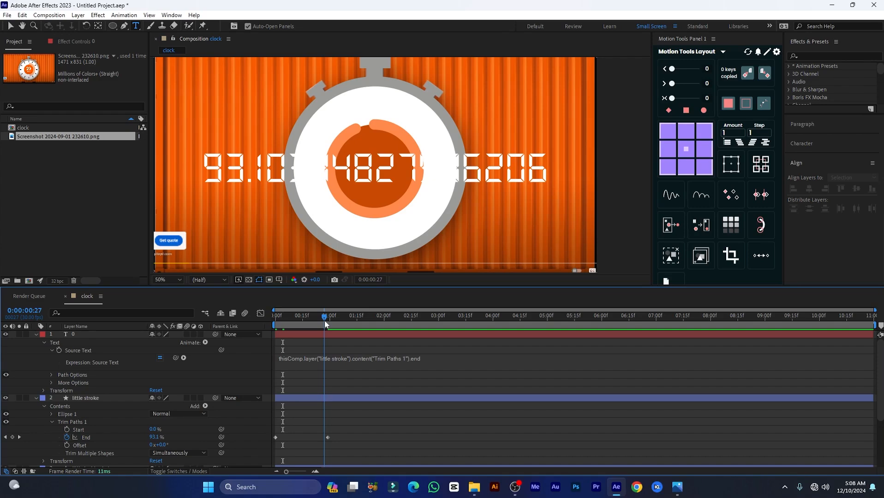
drag(324, 320, 344, 318)
- Append .value.toFixed(0) to the Source Text expression to drop the decimals, and scrub the timeline to check the counter
click(418, 362)
click(445, 358)
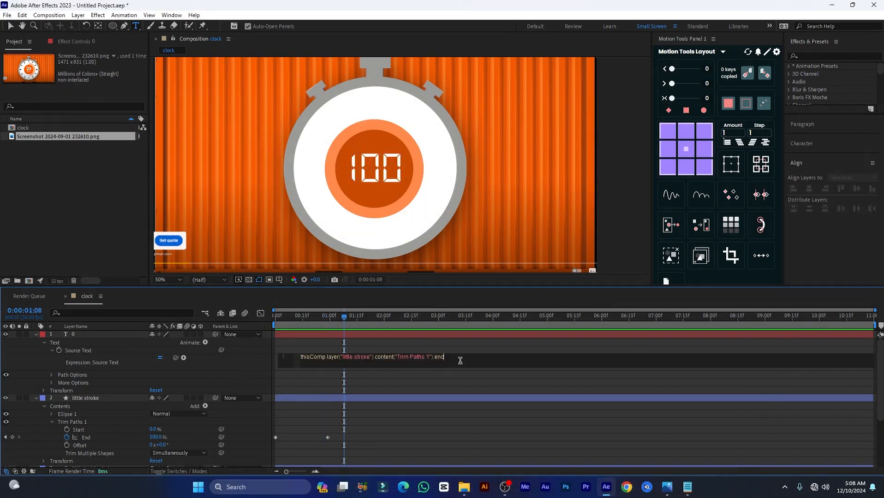
text(.value.toFixed(0))
text(.)
click(492, 341)
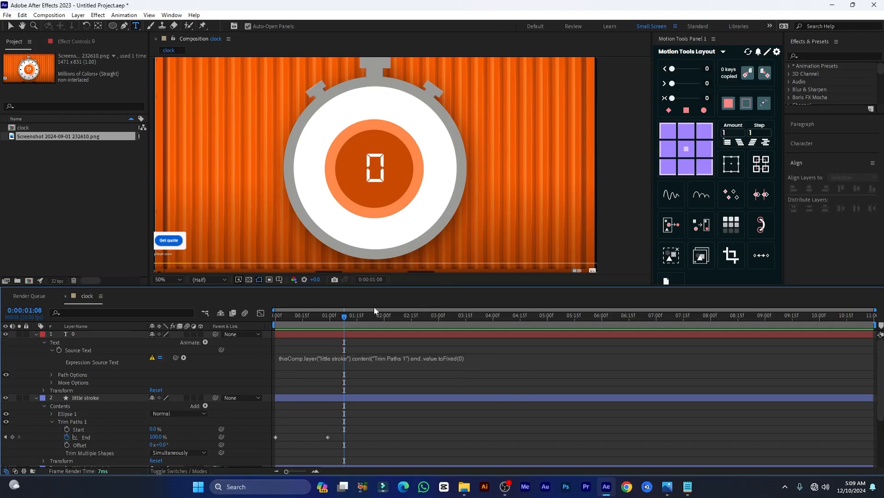
drag(345, 317, 279, 319)
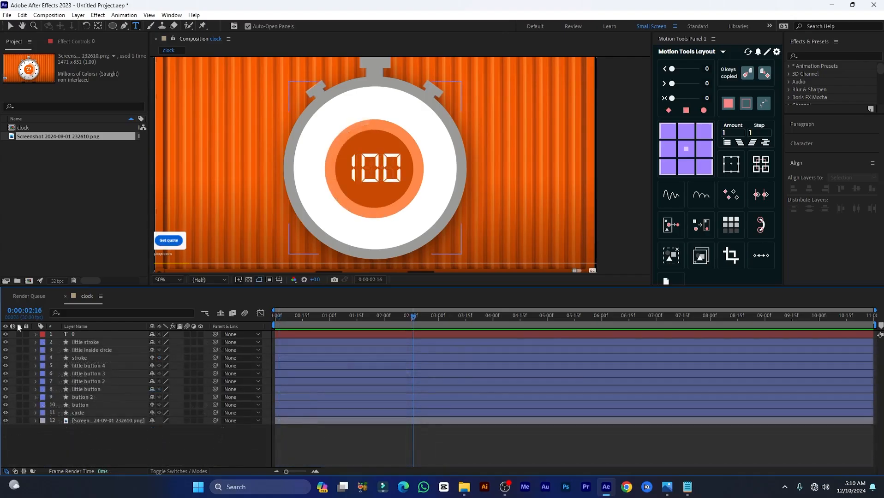
- Solo the reference screenshot layer and set up the Rectangle tool with a solid fill and no stroke
click(19, 420)
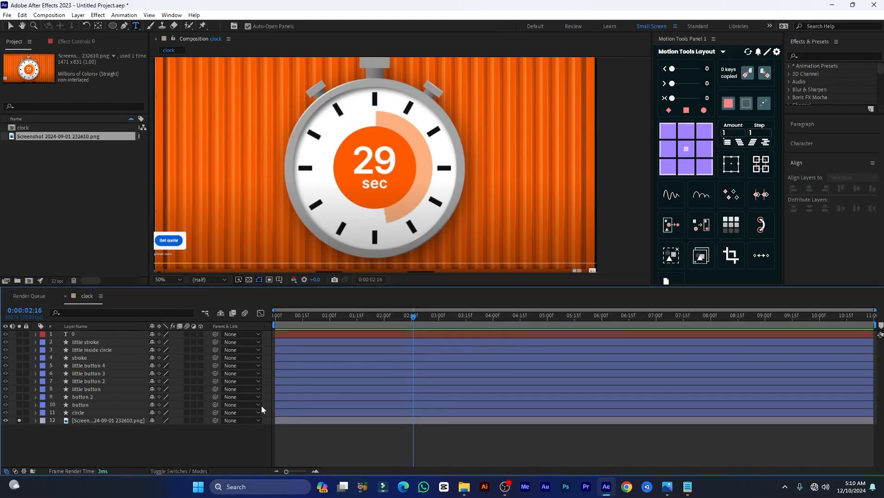
scroll(365, 205, up, 4)
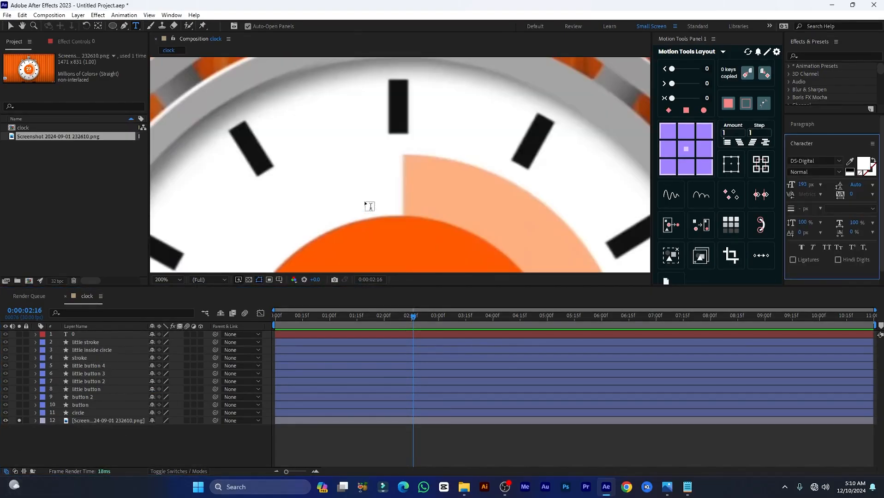
click(113, 27)
click(143, 27)
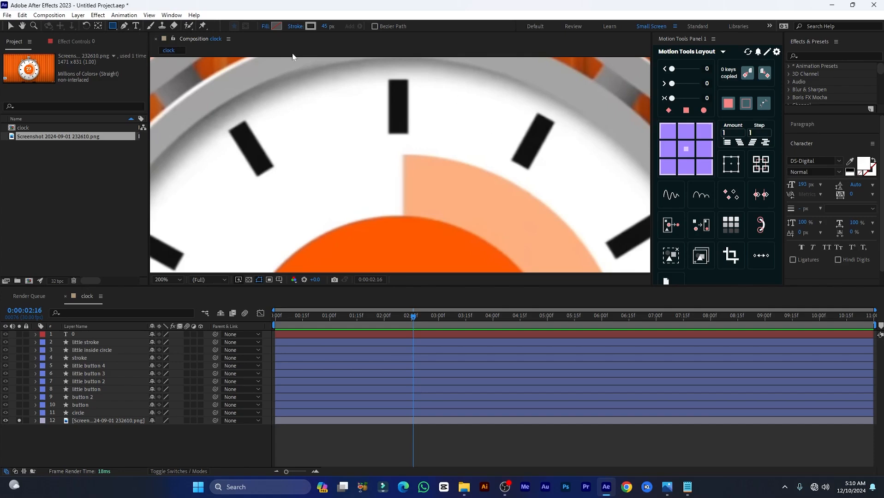
click(266, 27)
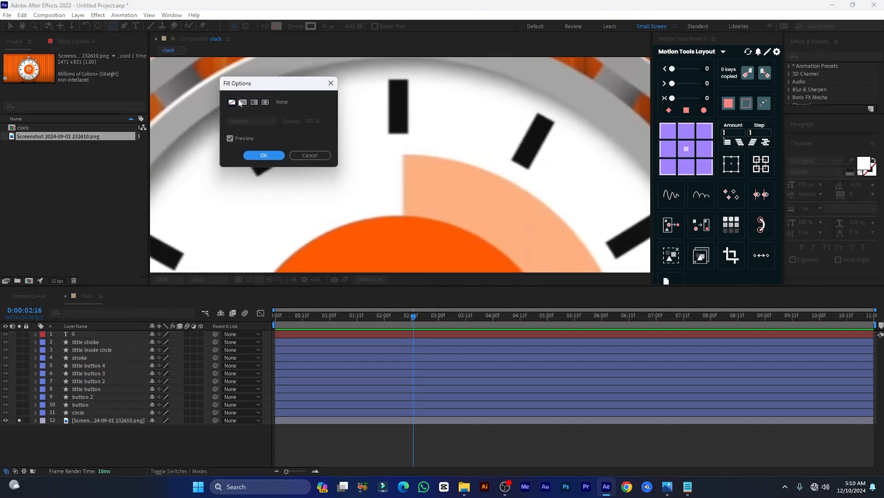
click(243, 103)
click(254, 157)
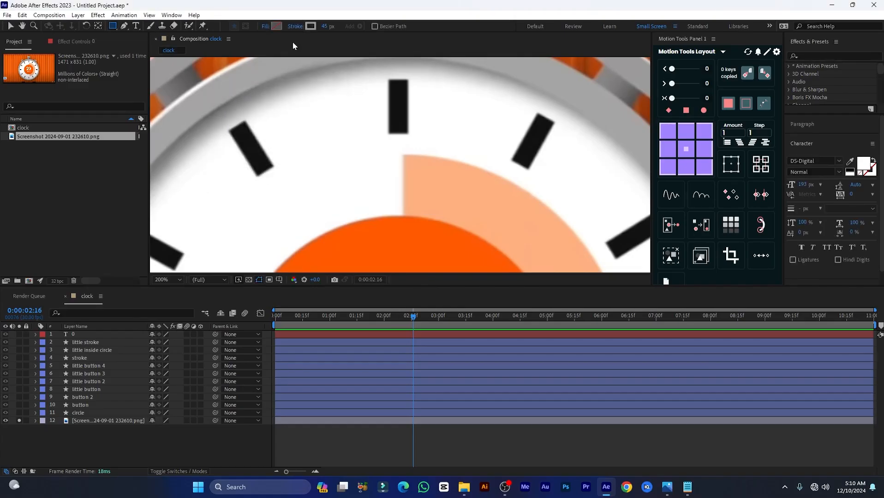
click(295, 27)
click(232, 102)
click(273, 157)
click(181, 433)
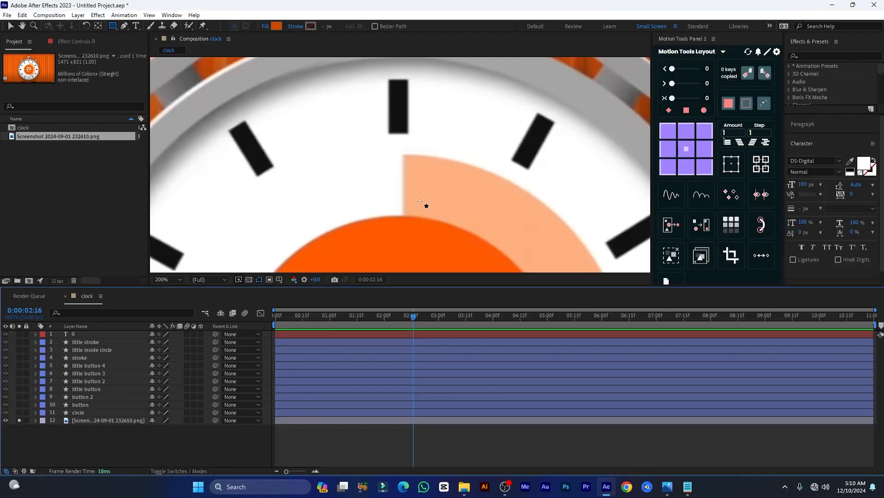
- Draw a rectangle over the reference's 12 o'clock tick mark and change its fill to black
mouse_move(387, 79)
mouse_down()
mouse_move(409, 107)
mouse_move(409, 135)
mouse_up()
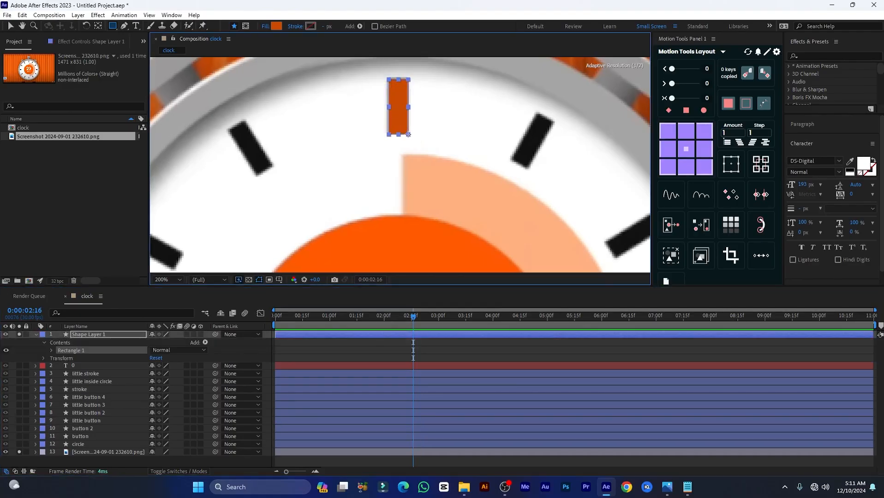
click(277, 26)
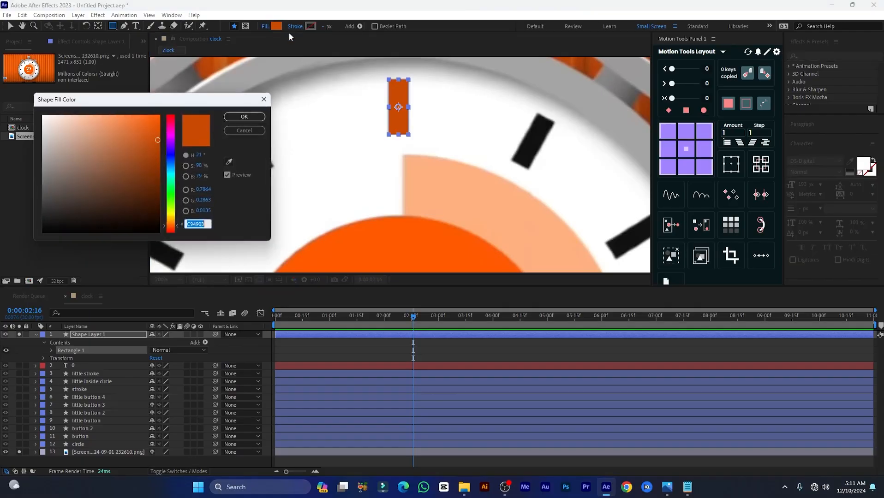
click(245, 117)
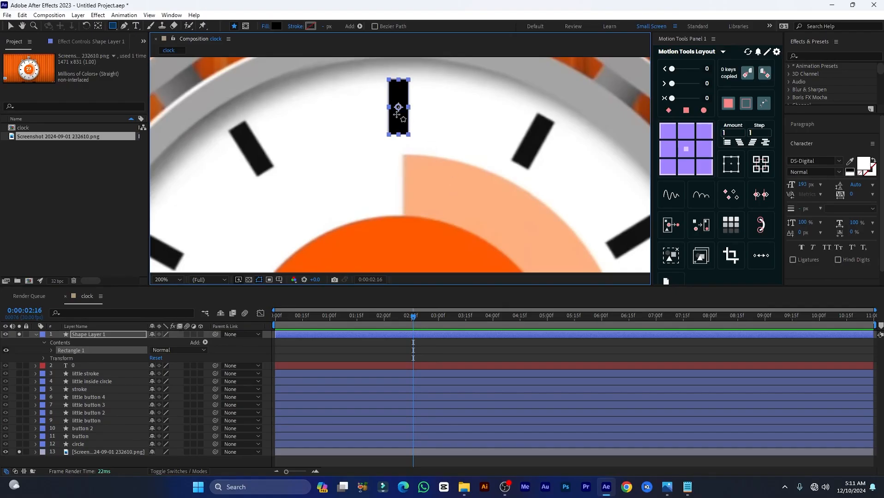
- Turn off solo on the screenshot and new rectangle layers, and rename the rectangle layer little rectle
scroll(444, 167, down, 4)
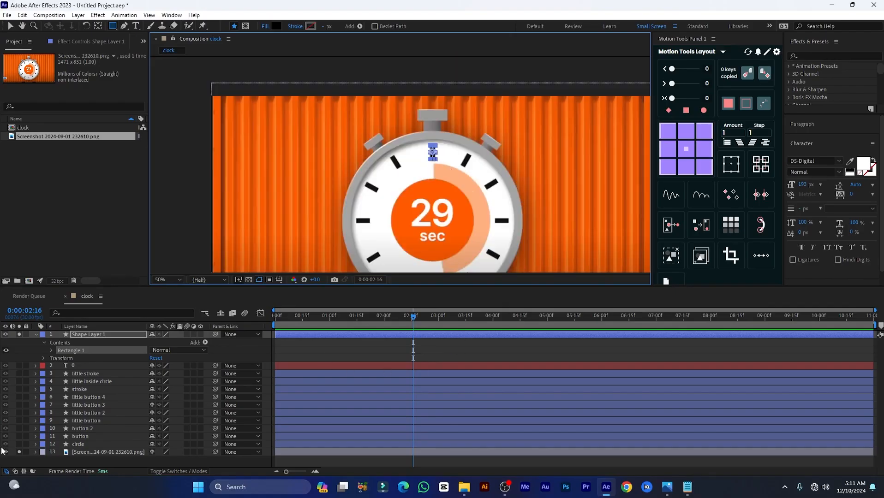
click(19, 452)
click(19, 334)
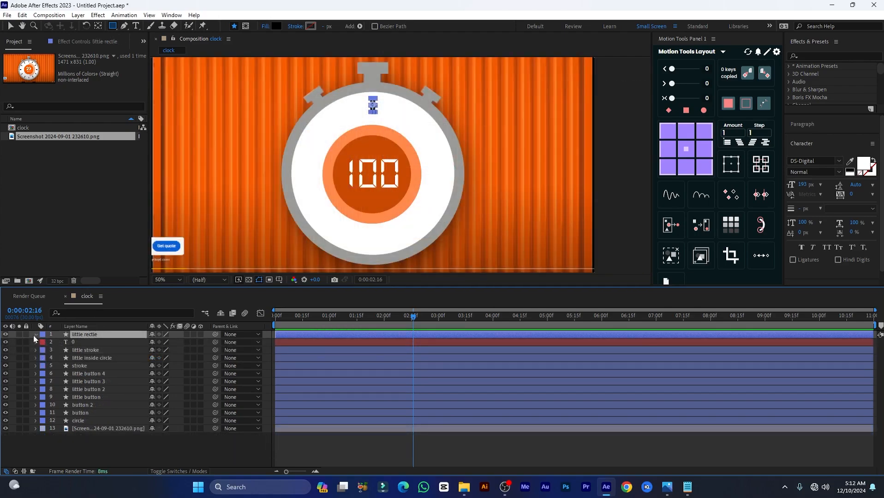
- Add a Repeater to the little rectle layer and set its Copies to 12
click(35, 334)
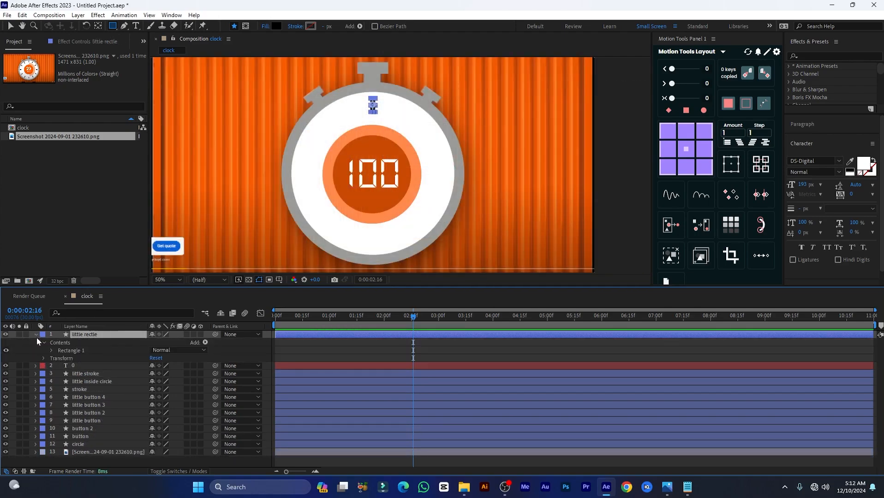
click(205, 343)
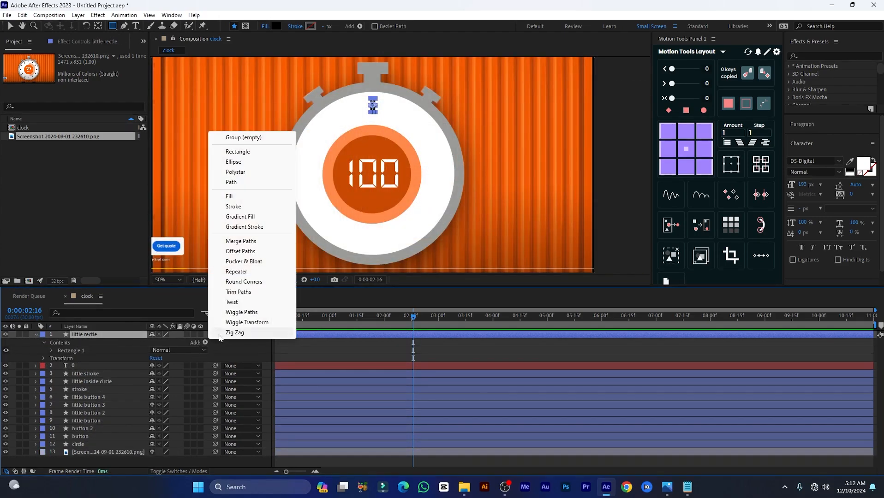
click(248, 272)
click(52, 358)
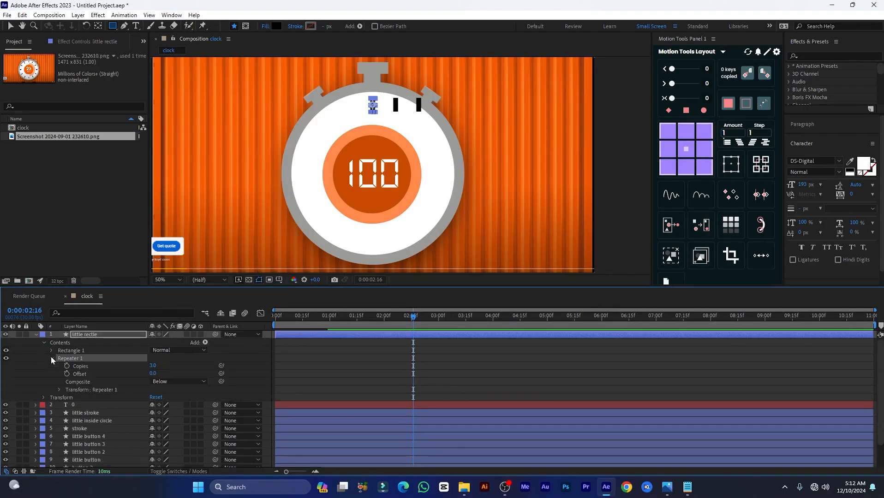
click(152, 365)
text(12)
key(Return)
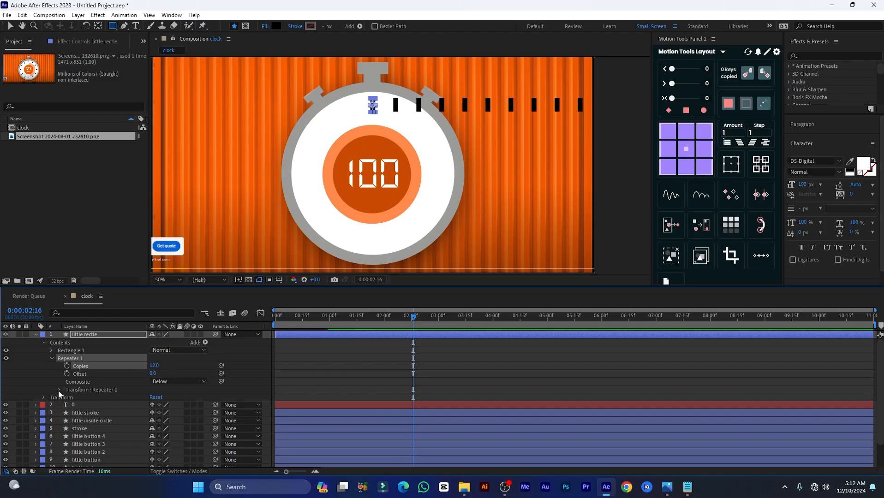
- Set the Repeater's transform position offset to 0 and adjust its rotation to spread the tick marks evenly around the dial
click(59, 390)
scroll(125, 386, down, 1)
drag(154, 382, 107, 381)
click(155, 380)
text(0)
key(Return)
drag(158, 396, 169, 402)
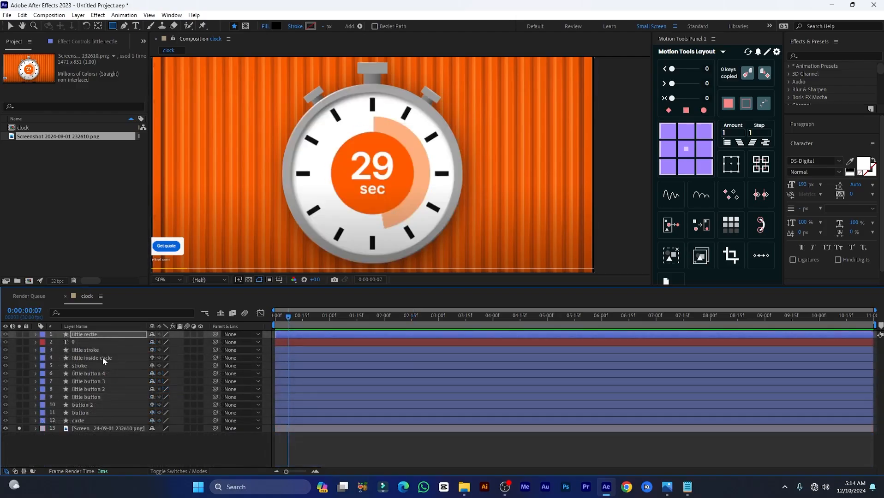
- Unsolo and hide the reference screenshot layer, and scrub the timeline to check the stopwatch
click(19, 428)
click(5, 429)
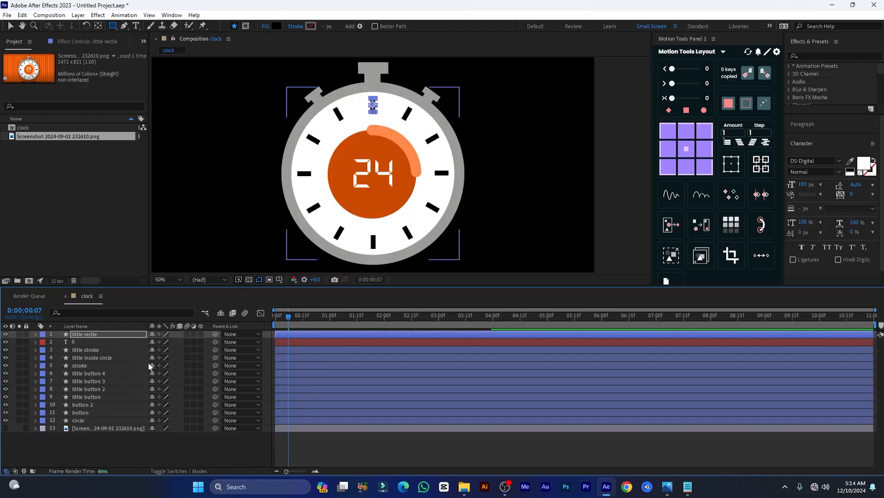
drag(289, 316, 263, 318)
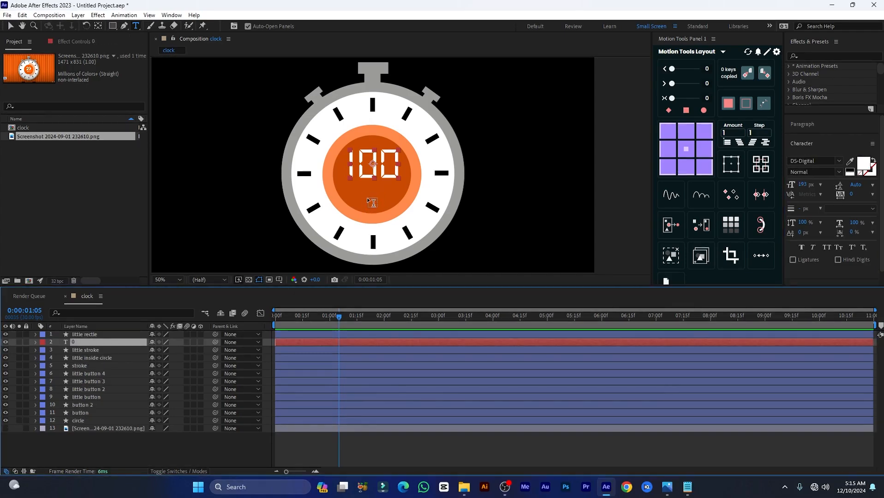
- Add a text layer reading sec below the counter and set its font to Arial Regular
text(sec)
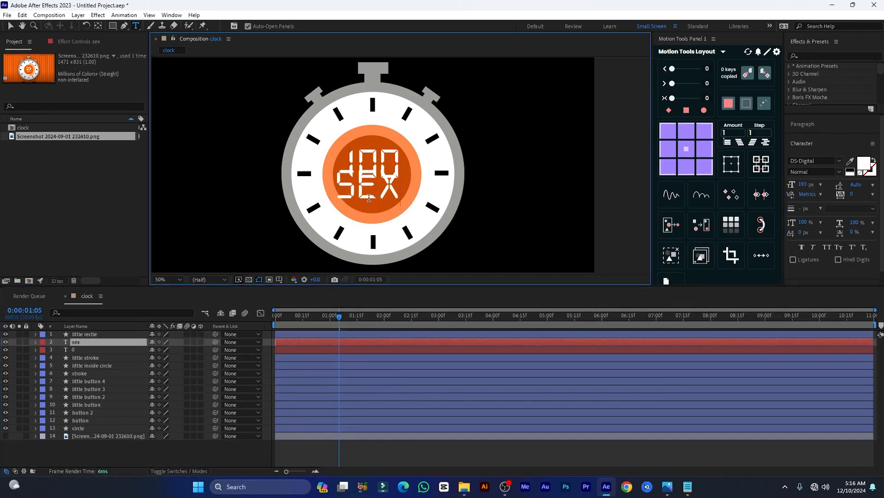
key(ctrl+a)
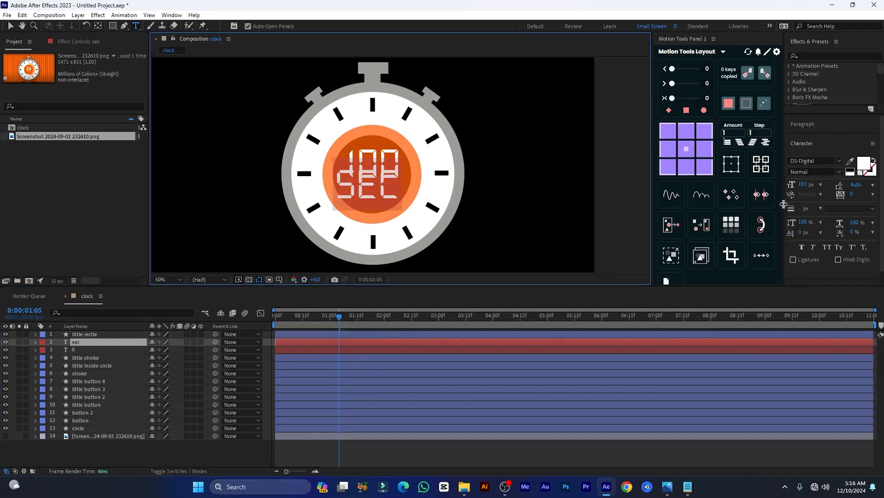
click(811, 161)
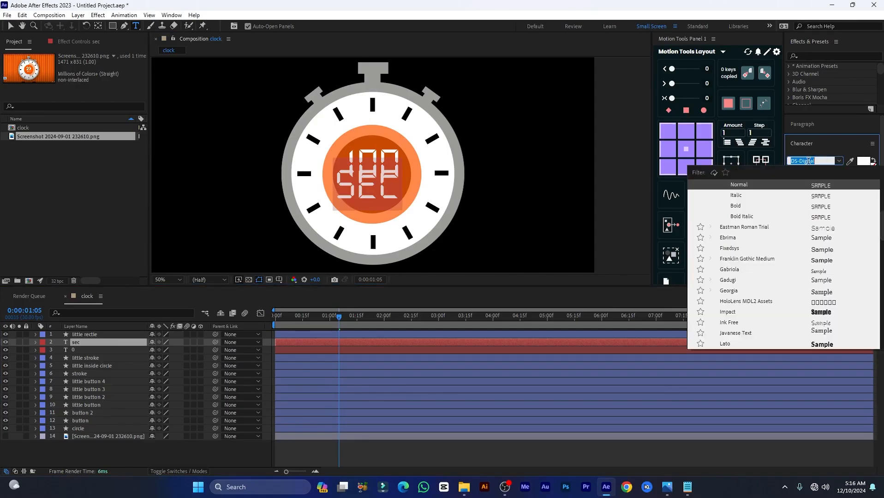
text(aria)
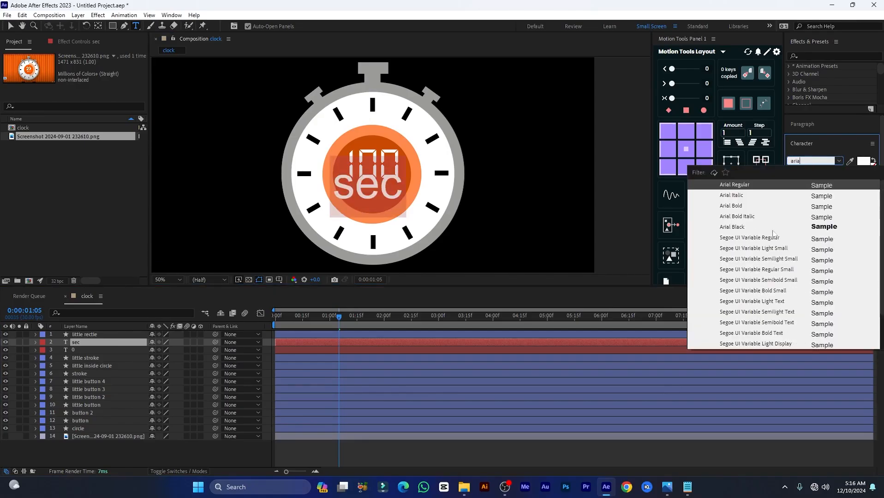
click(740, 229)
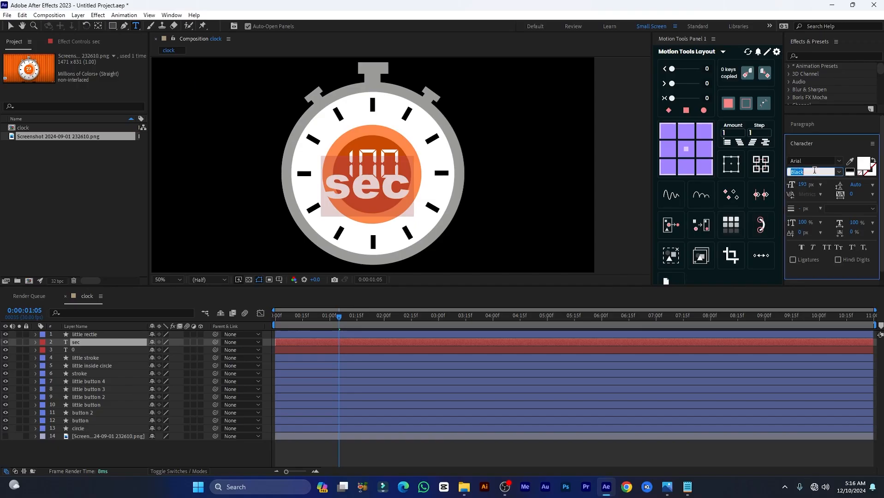
click(838, 172)
click(811, 183)
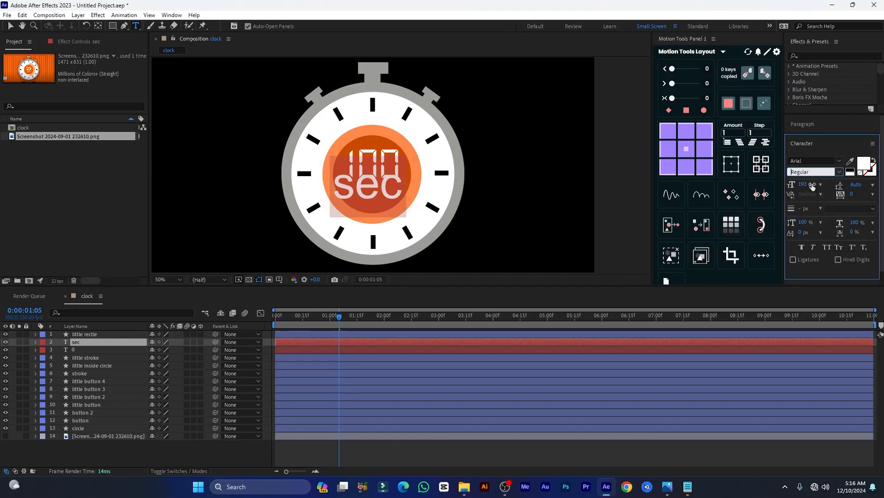
- Reduce the sec text to about 139 px and position it centred beneath the counter digits
drag(805, 186, 784, 191)
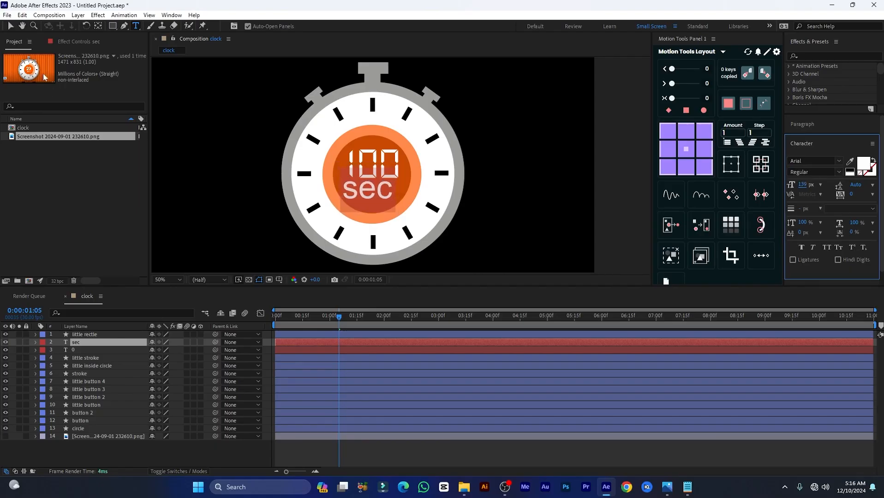
click(10, 26)
drag(367, 197, 371, 191)
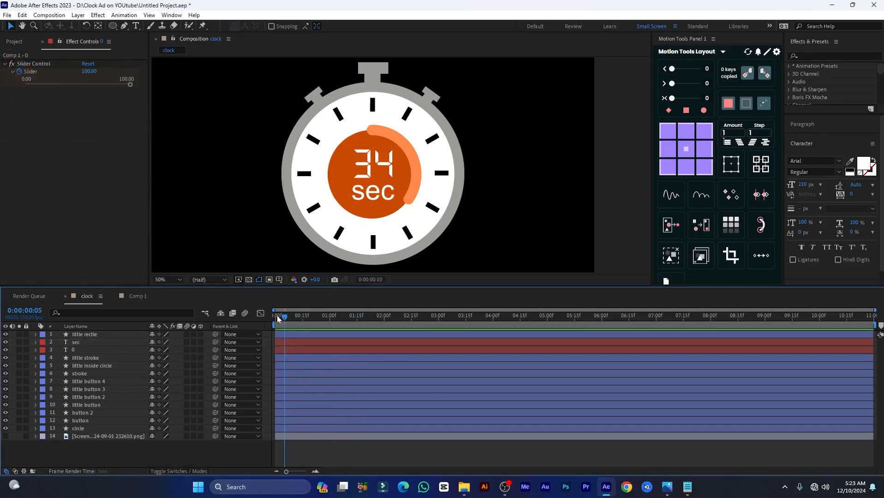
- Scrub the timeline to check the counter, and append + "%" to the 0 layer's Source Text expression
drag(278, 318, 362, 316)
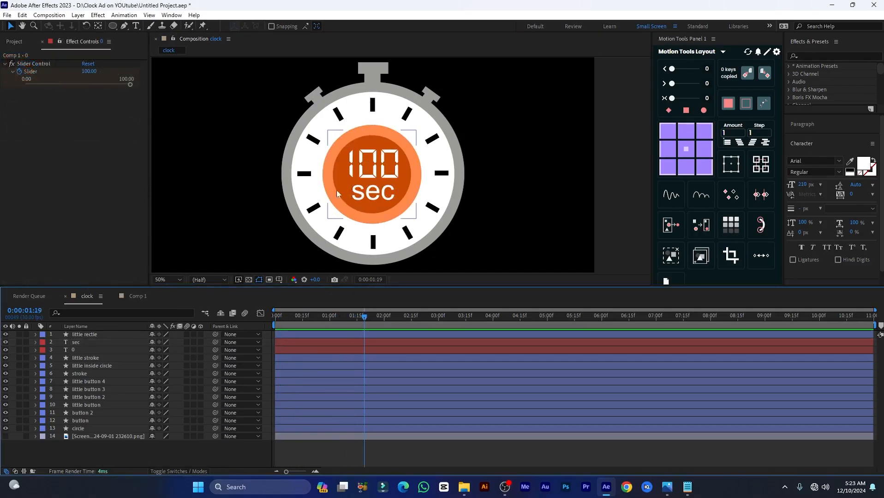
click(46, 350)
click(35, 350)
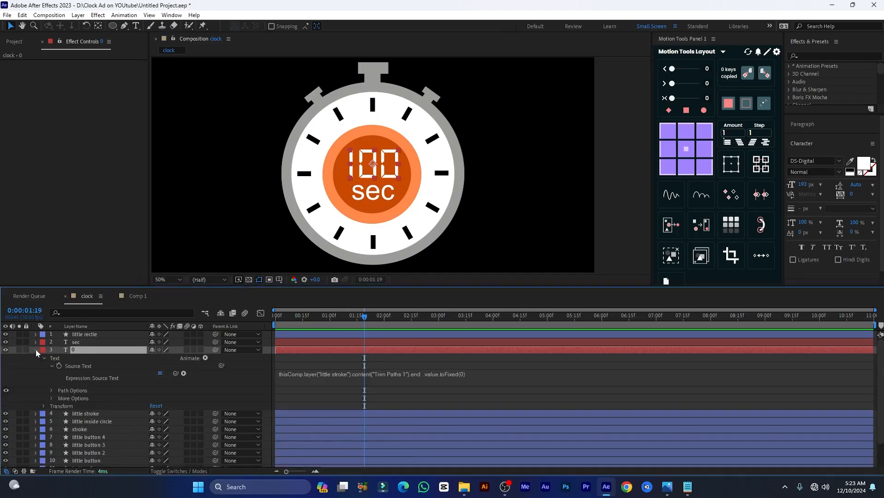
click(77, 367)
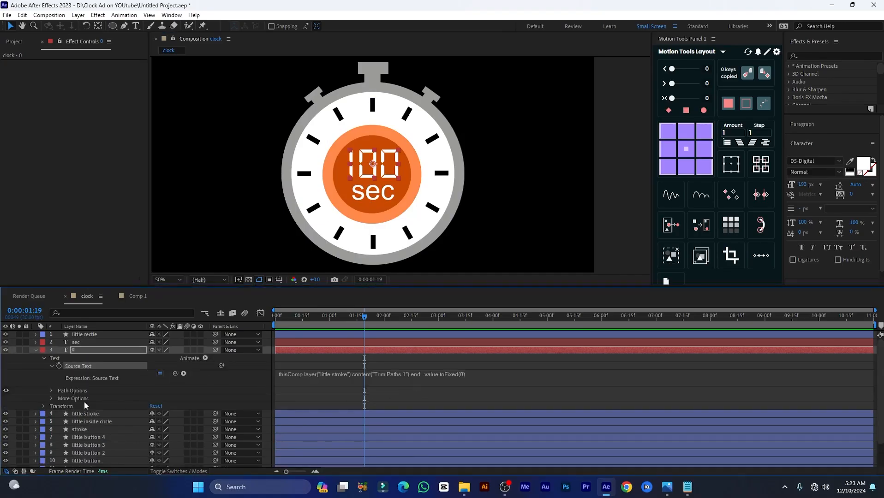
click(342, 376)
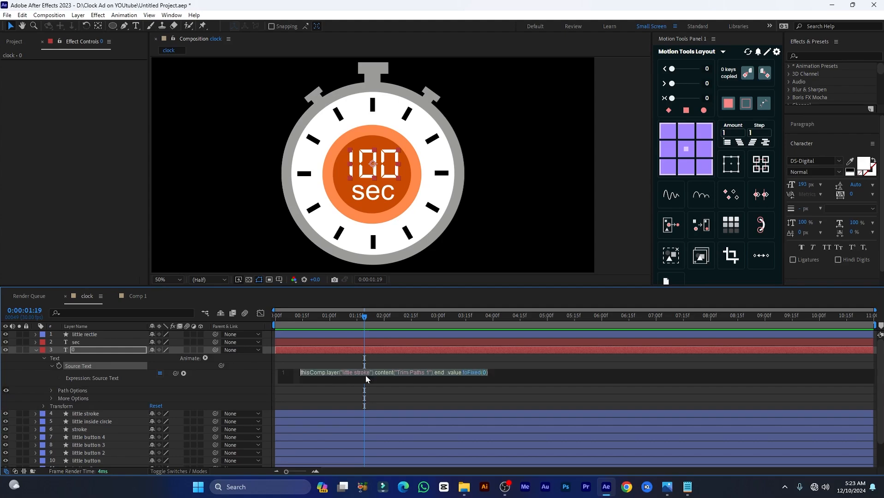
click(489, 373)
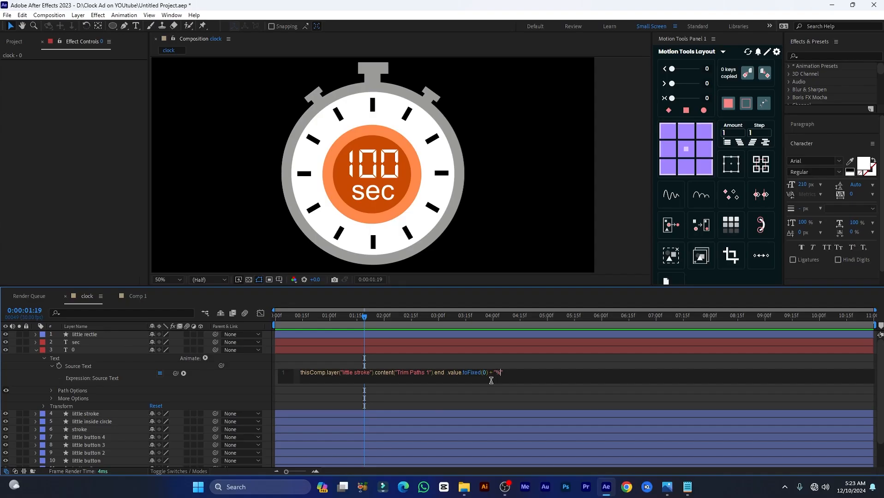
click(501, 396)
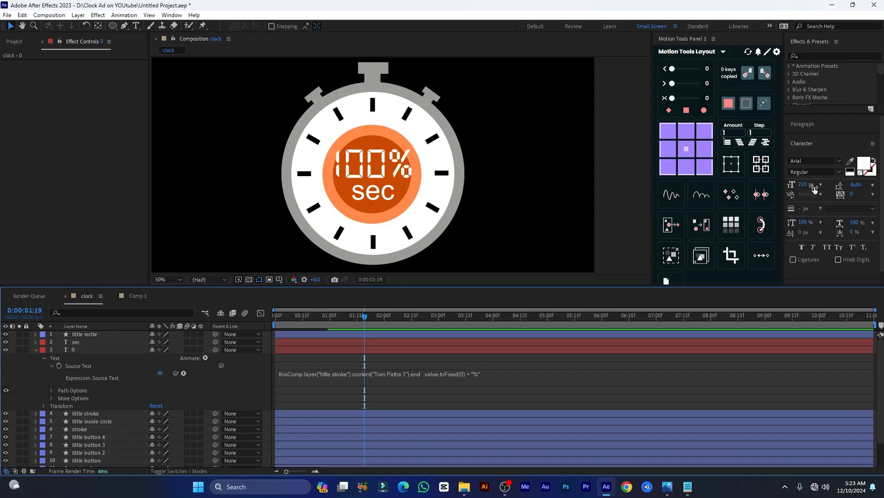
- Reduce the 0 text's font size to about 152 px and preview the animation from the start
click(81, 352)
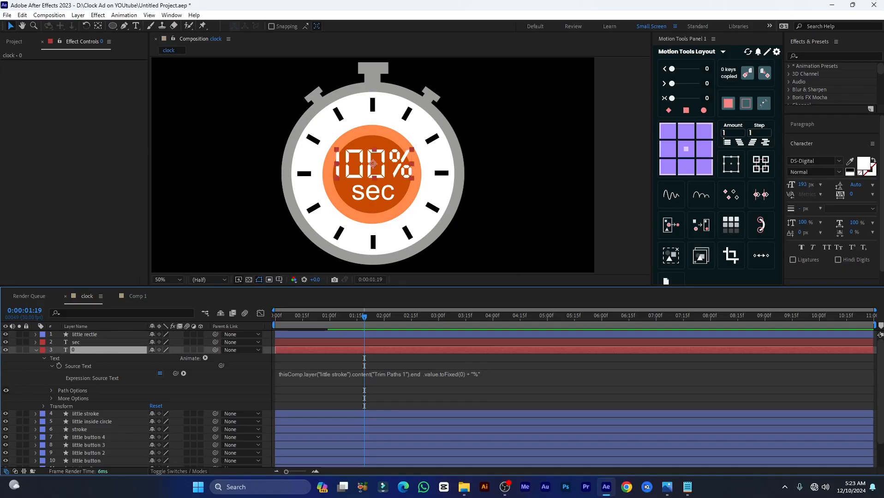
drag(801, 184, 786, 194)
drag(364, 317, 273, 319)
key(space)
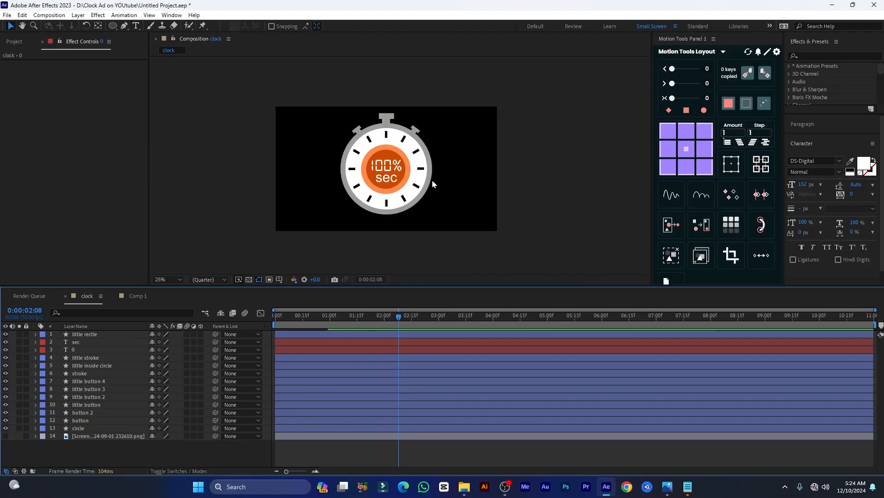
scroll(400, 187, up, 2)
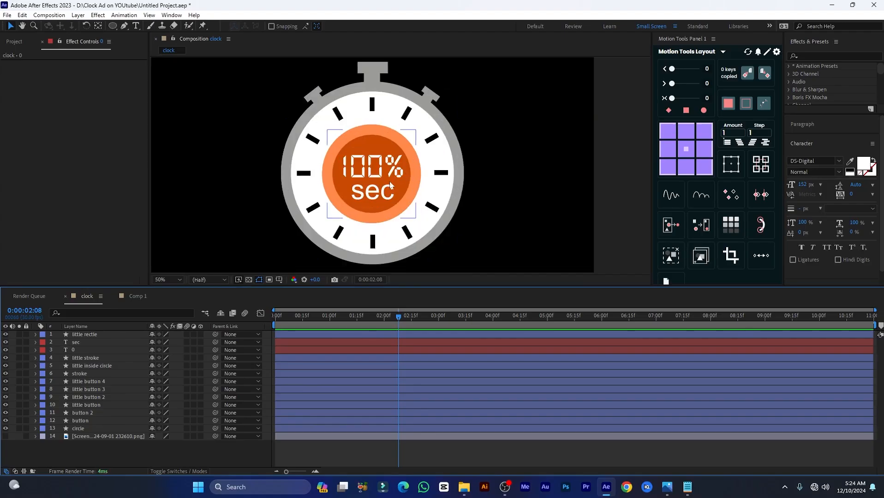
- Create a full-frame gray solid named BG and place it beneath the circle layer, above the reference screenshot
right_click(139, 454)
mouse_move(189, 342)
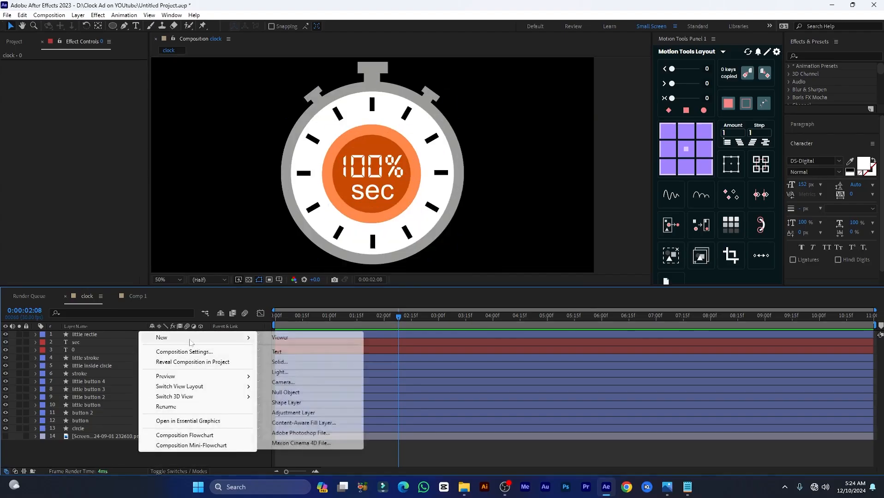
click(277, 365)
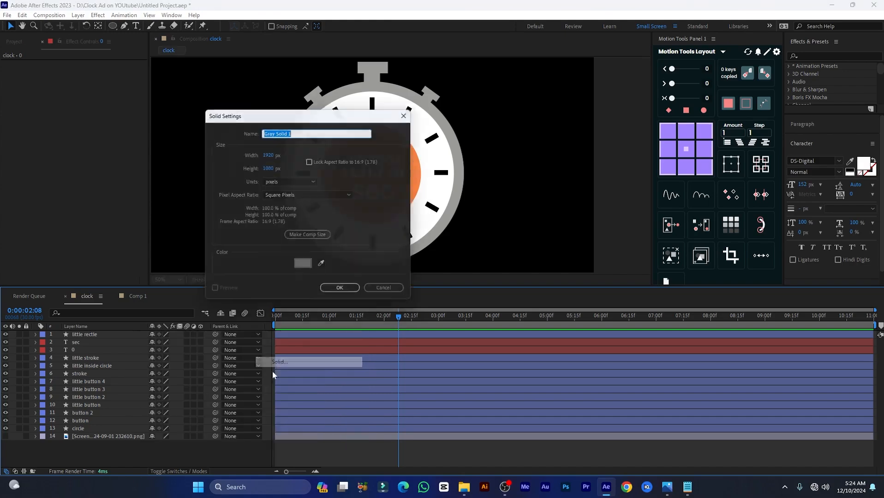
text(GB)
key(Return)
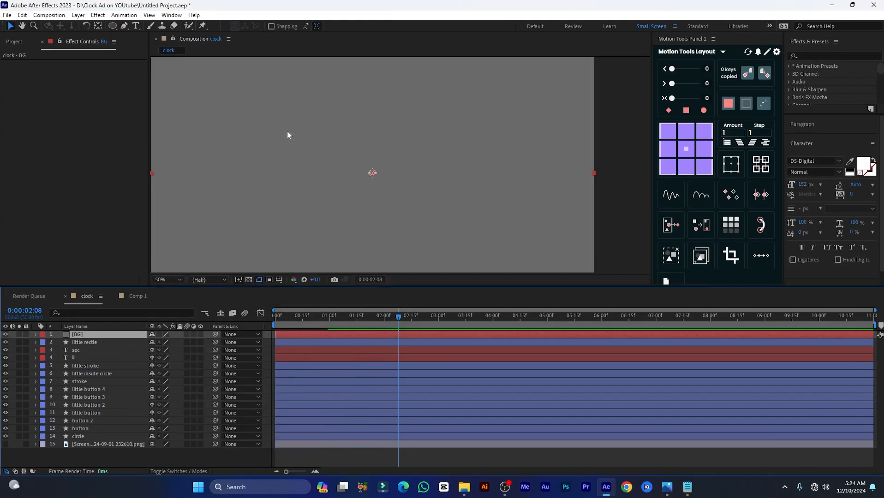
drag(128, 342, 119, 438)
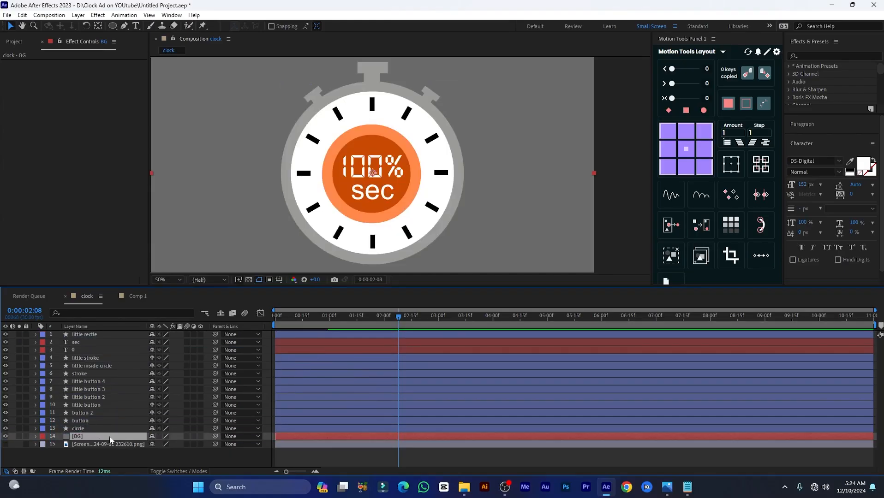
- Apply the 4-Color Gradient effect to the BG solid
key(ctrl+space)
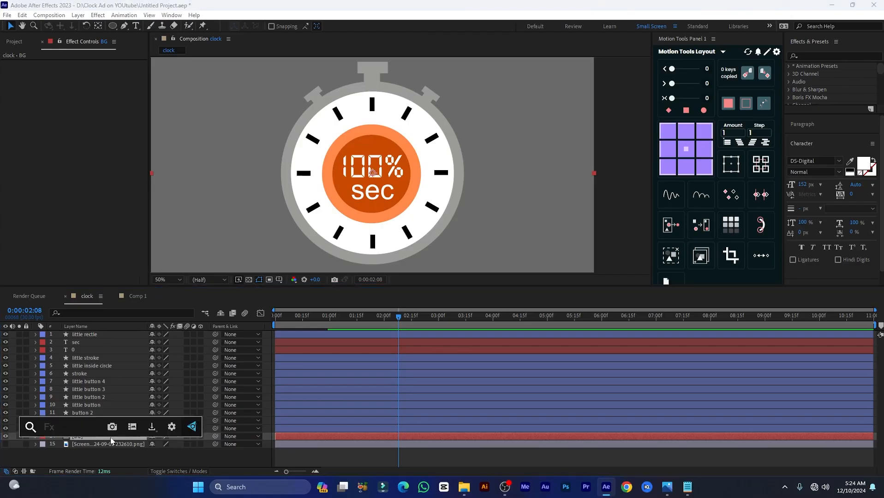
text(4)
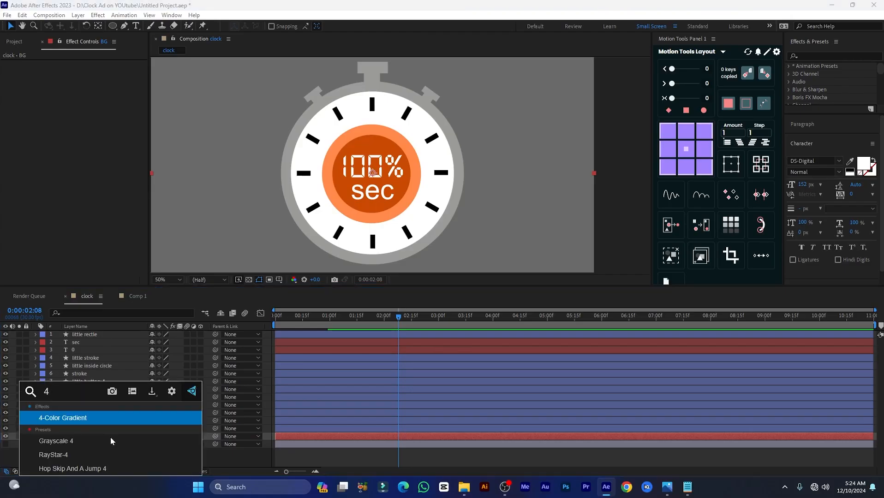
key(Return)
- Darken the gradient's Color 2 to 0F0F0F and its Color 3 to near black
click(86, 103)
click(146, 299)
click(326, 203)
click(86, 119)
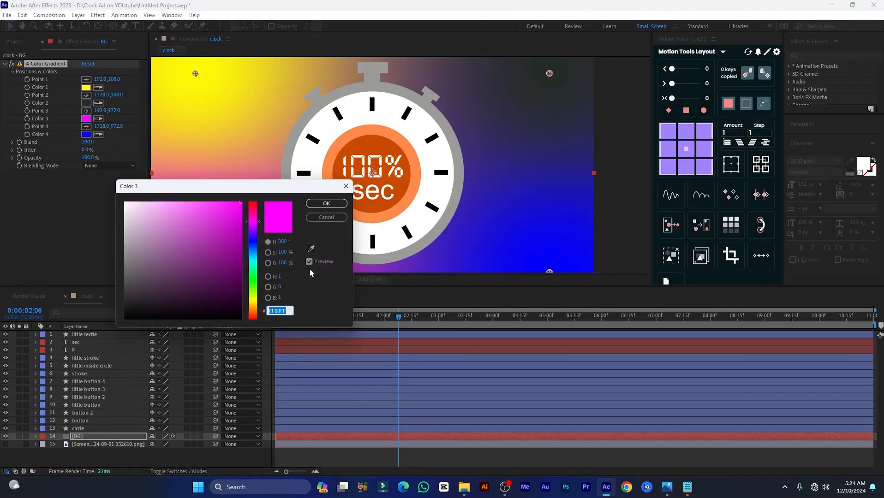
click(160, 292)
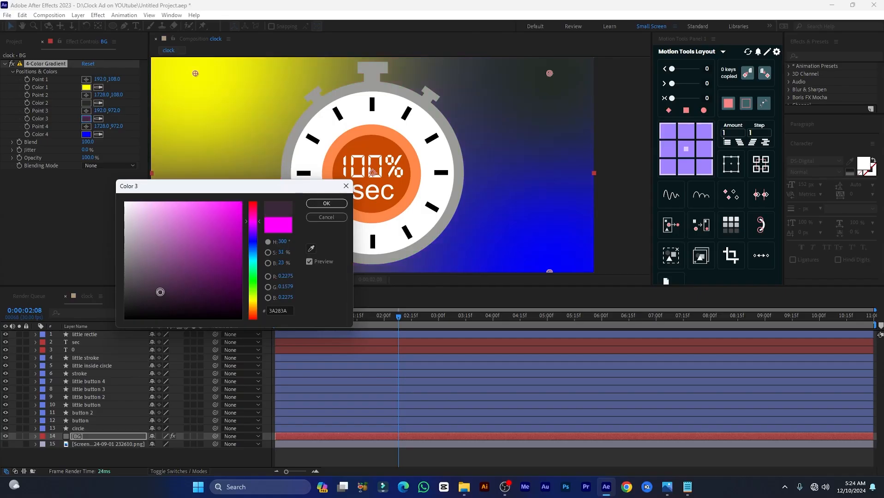
click(319, 203)
drag(160, 297, 126, 315)
click(86, 119)
click(129, 317)
click(313, 204)
click(86, 103)
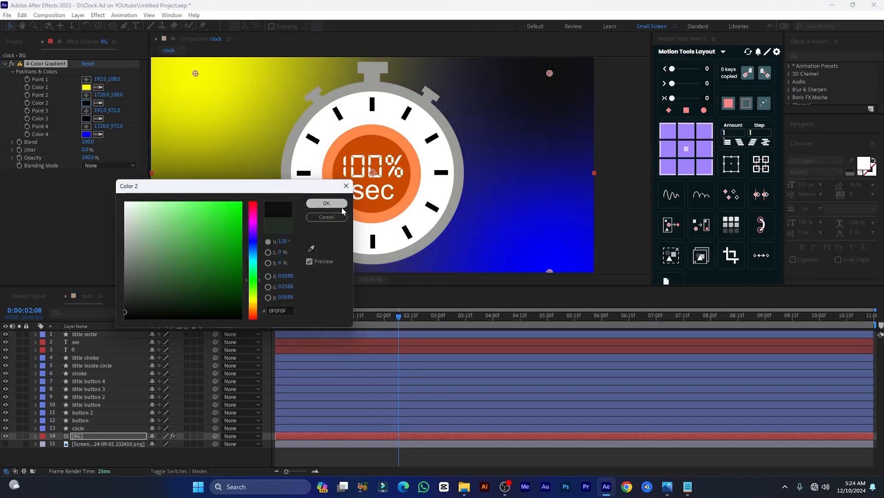
click(339, 206)
- Move the gradient's Point 1 to about -102, -22 and Point 4 to about 2078, 1068, and preview the animation from the start
drag(195, 76, 126, 44)
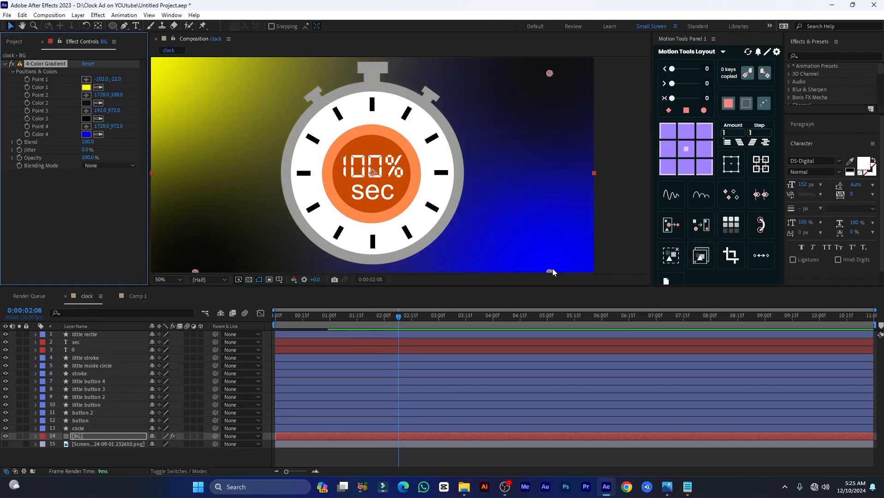
drag(549, 272, 606, 289)
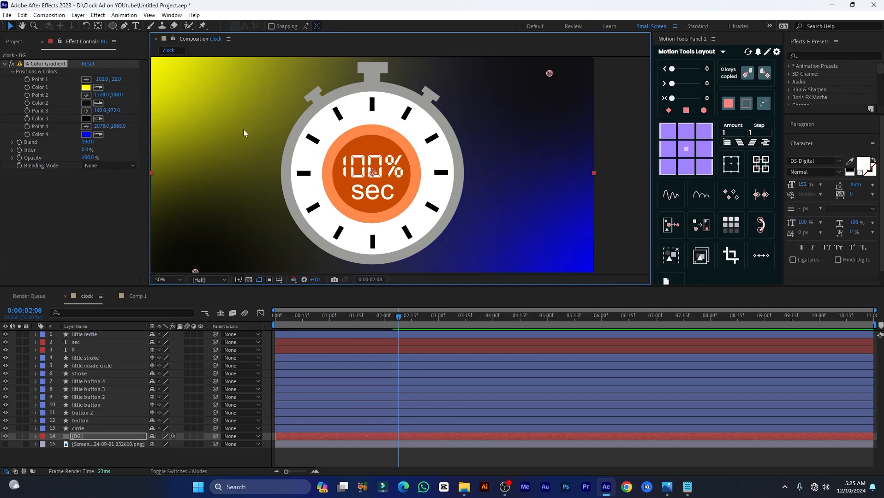
key(comma)
drag(397, 316, 222, 316)
key(space)
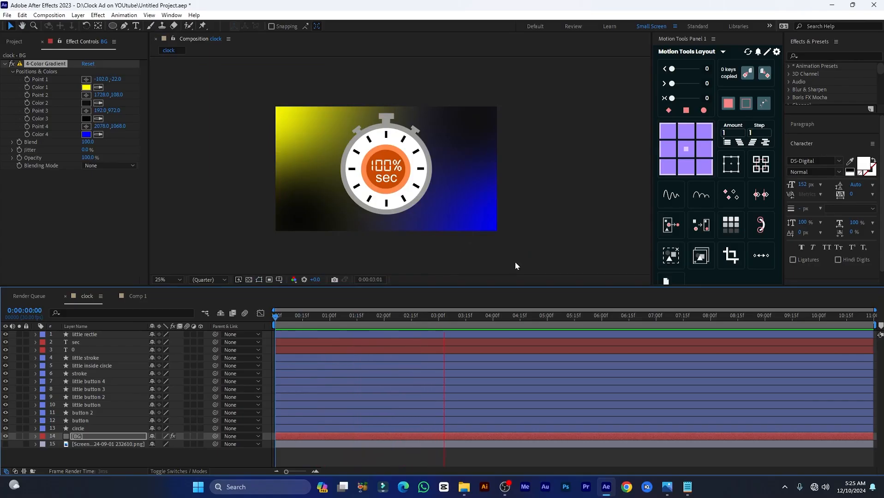
key(space)
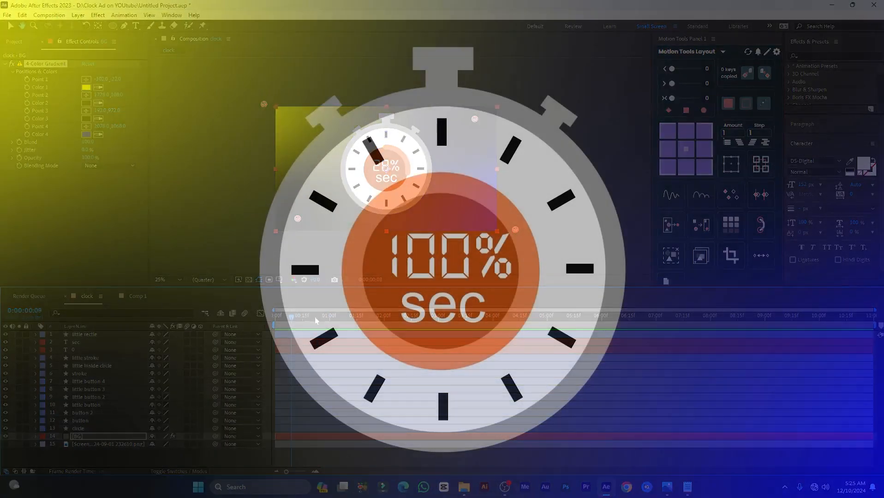